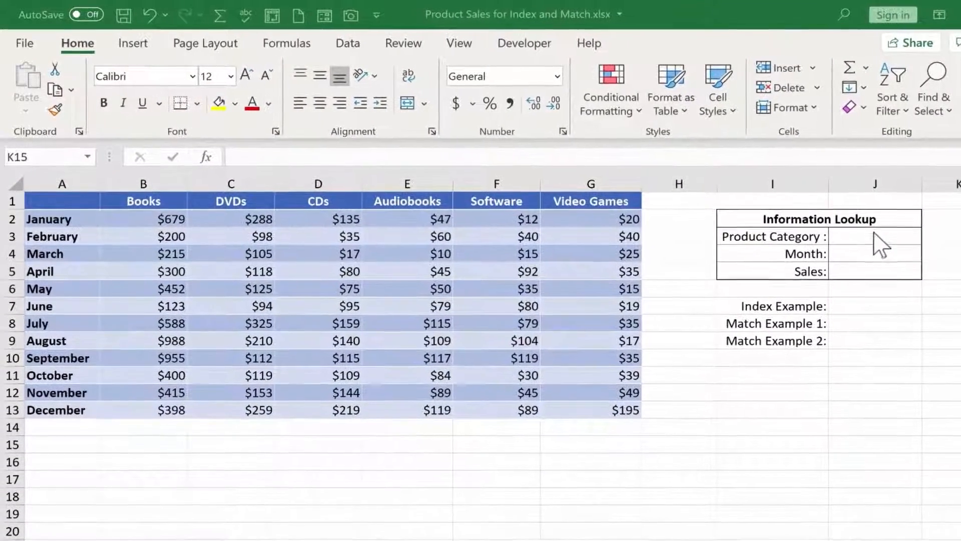
- Fill in the Information Lookup box with Dvds as the product category in J3 and June as the month in J4
click(856, 236)
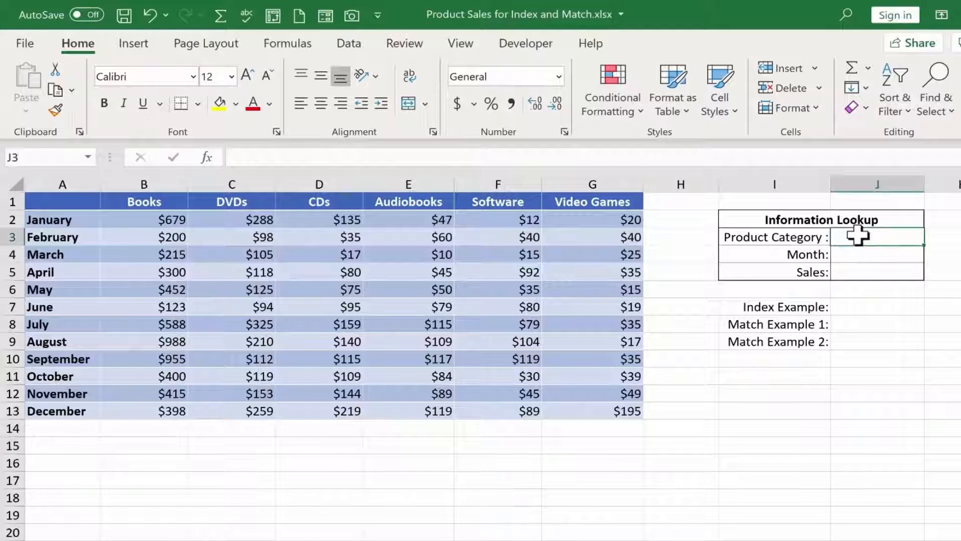
text(Dvds)
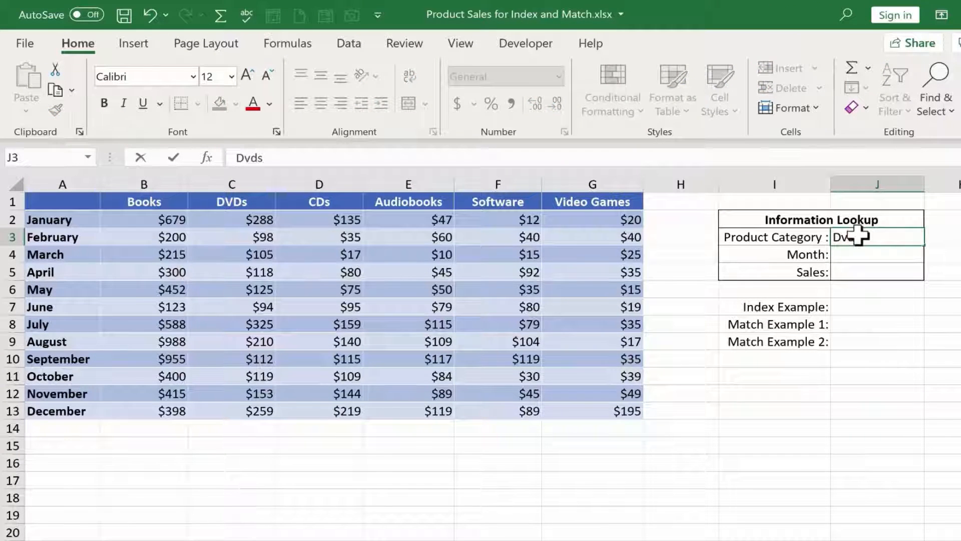
key(Return)
text(June)
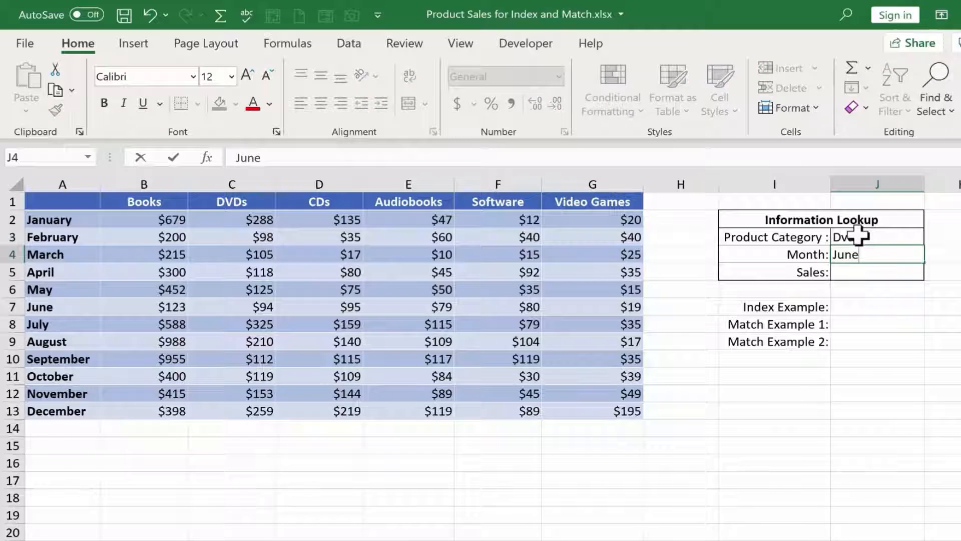
key(Return)
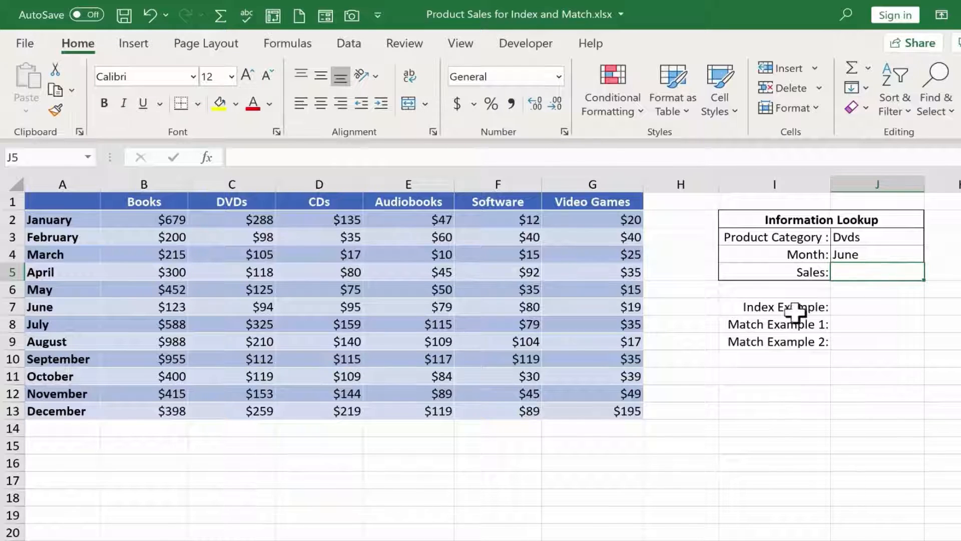
click(775, 307)
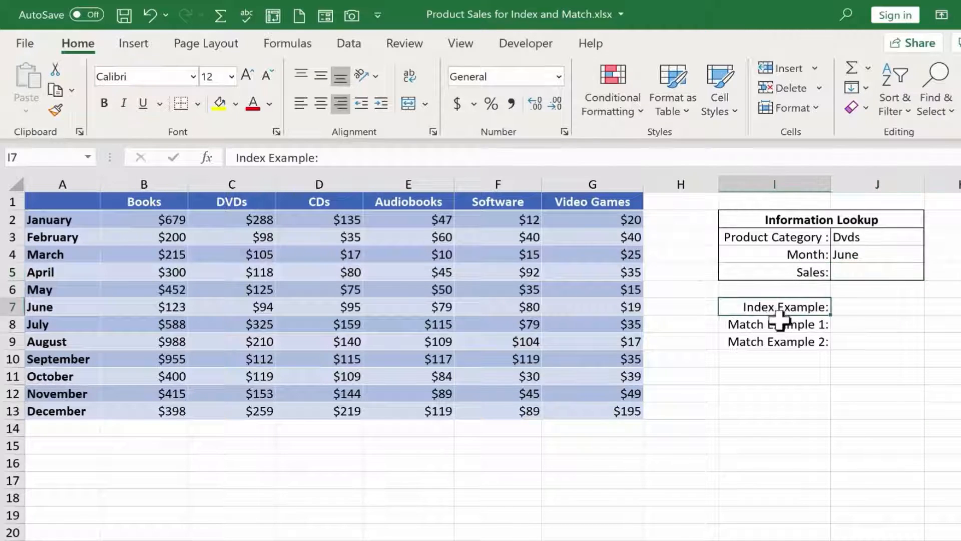
click(782, 326)
click(864, 307)
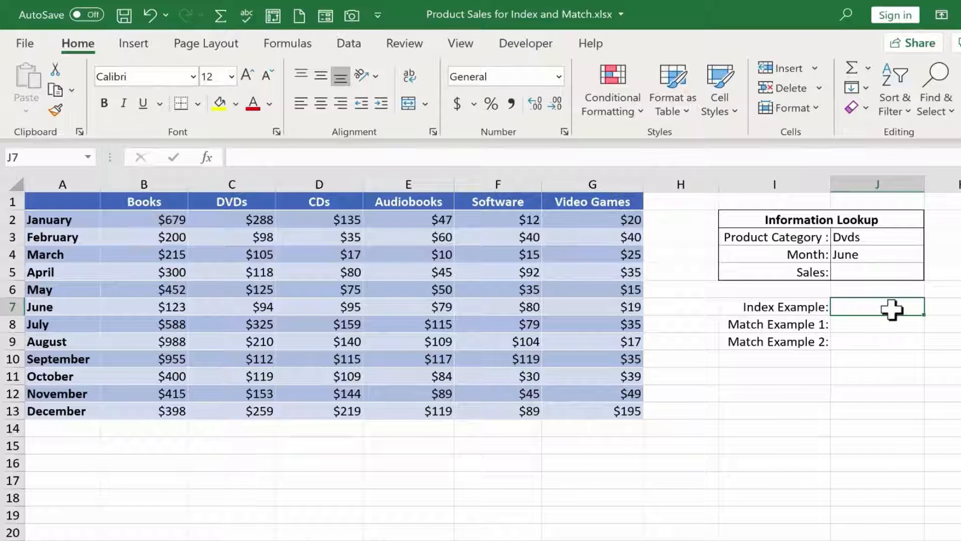
mouse_move(150, 219)
mouse_down()
mouse_move(226, 253)
mouse_move(575, 347)
mouse_move(638, 420)
mouse_up()
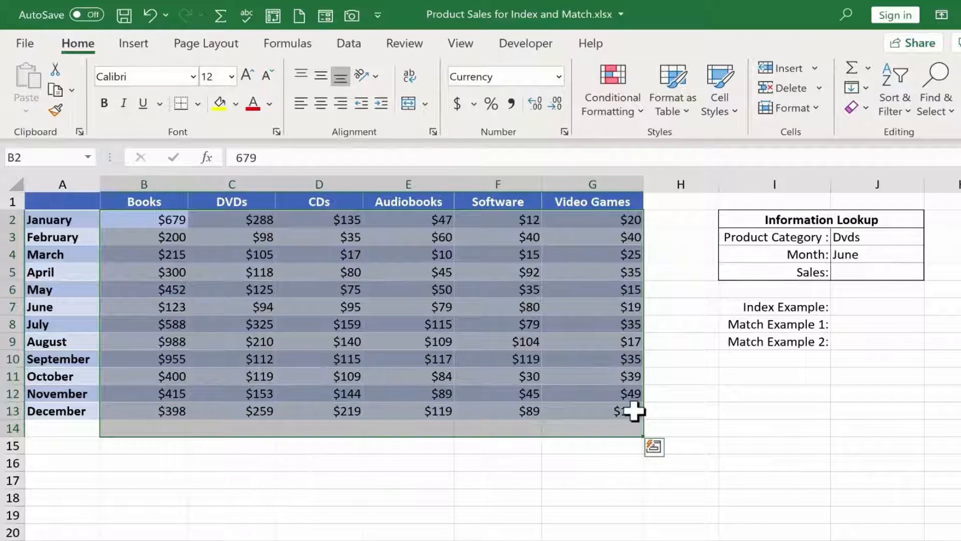
shift+click(634, 411)
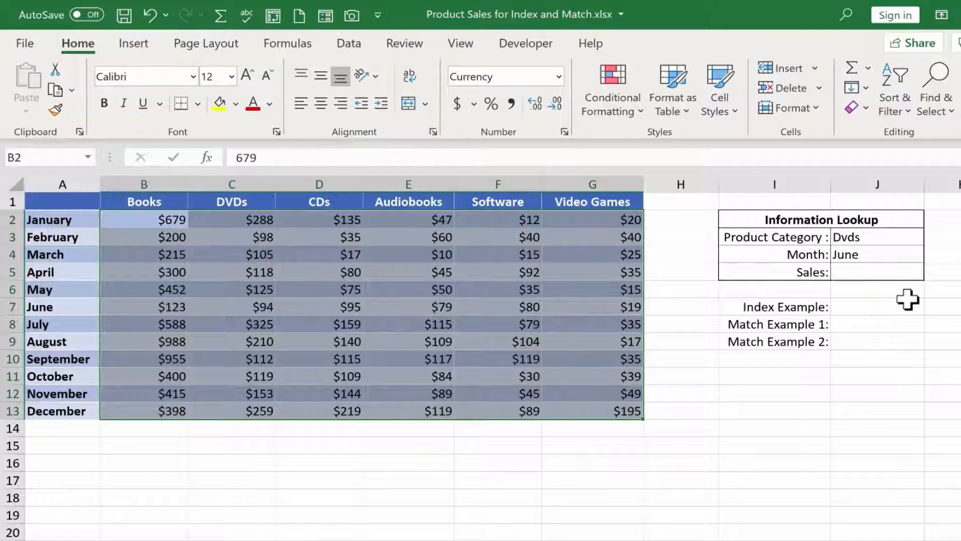
- Enter =INDEX(B2:G13,3,2) in J7 as the Index Example, returning row 3, column 2 of the sales data
click(894, 307)
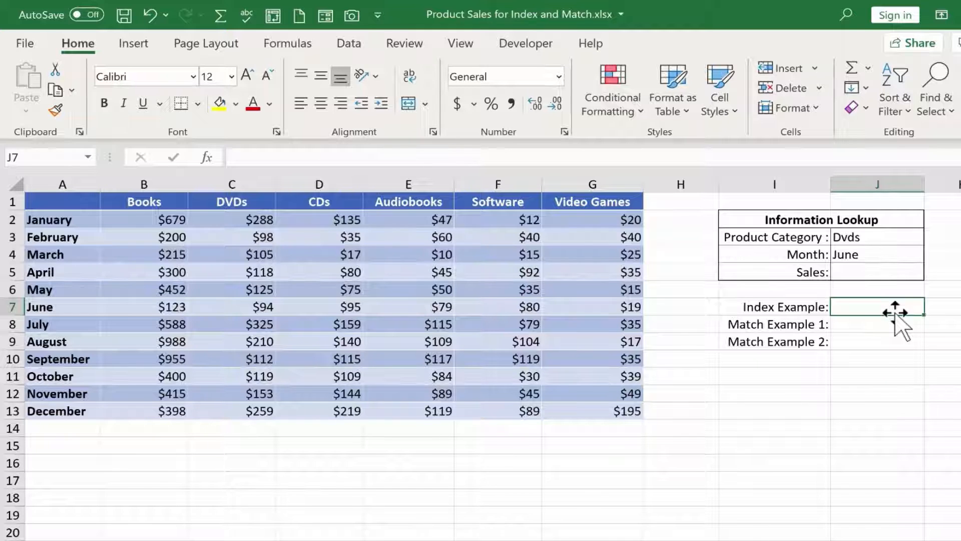
text(=inde)
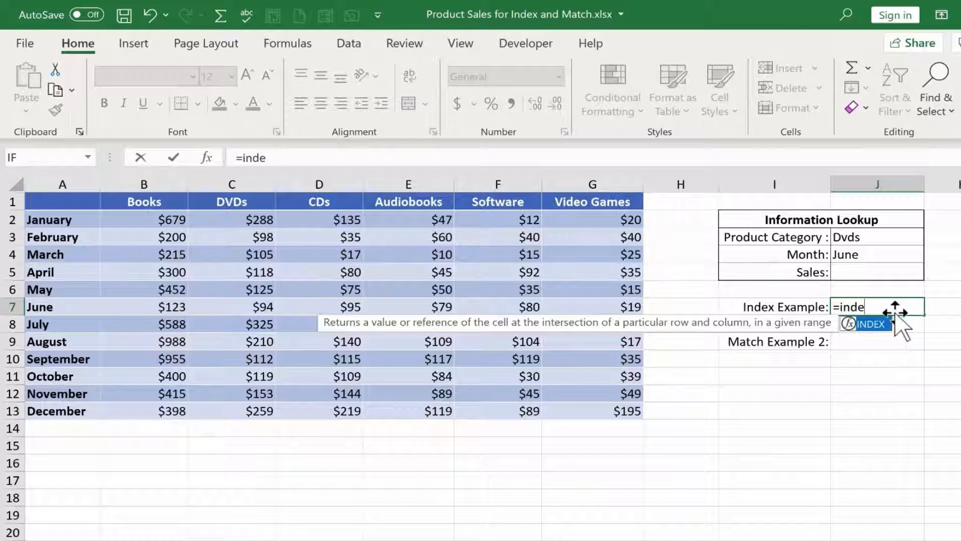
text(x()
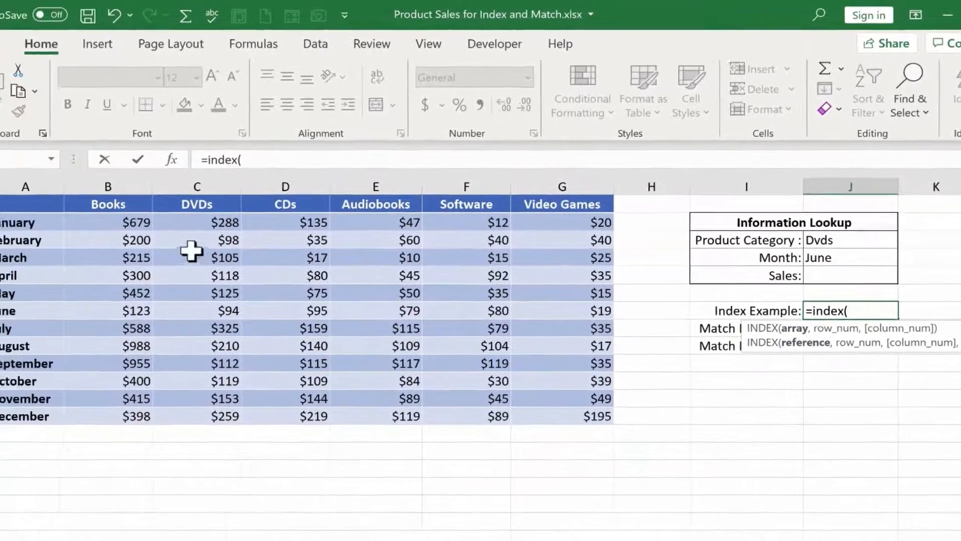
click(15, 232)
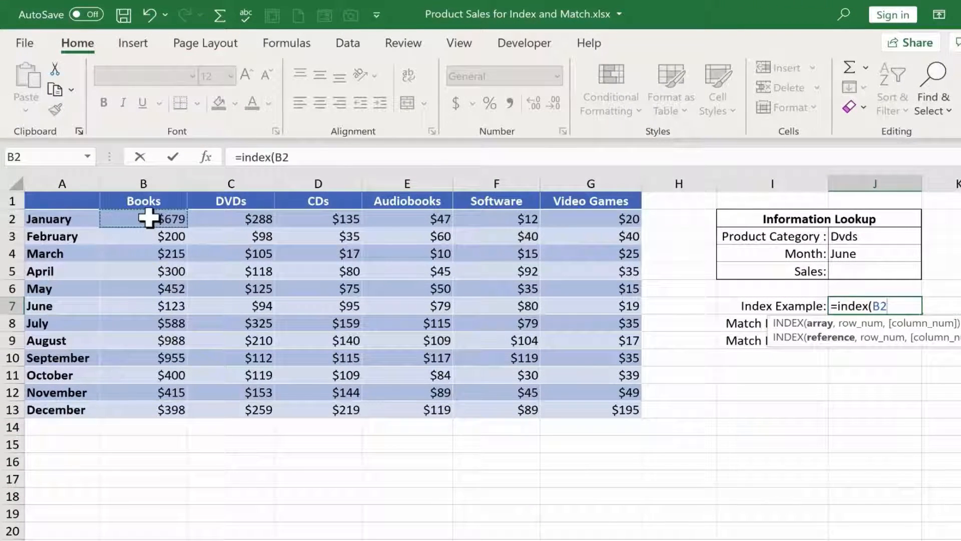
drag(149, 218, 614, 412)
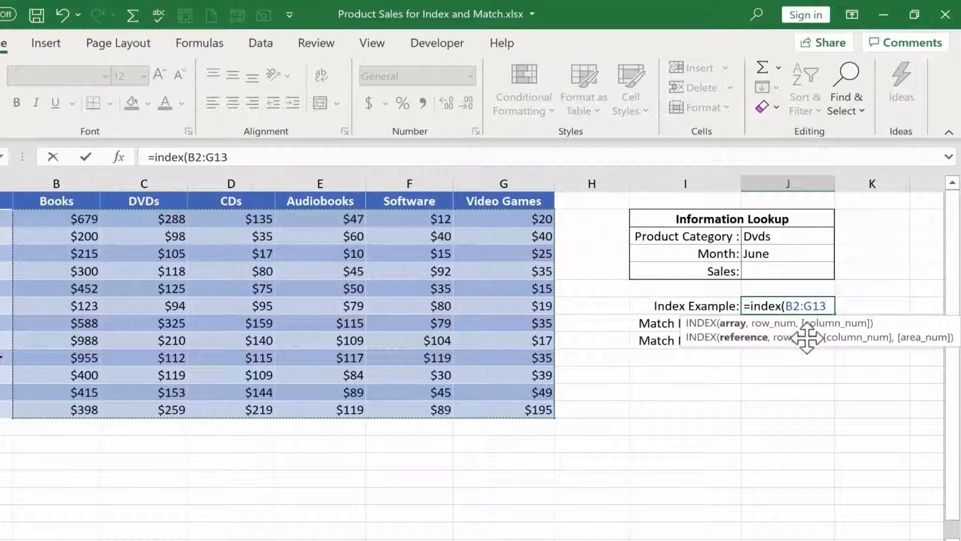
text(,3)
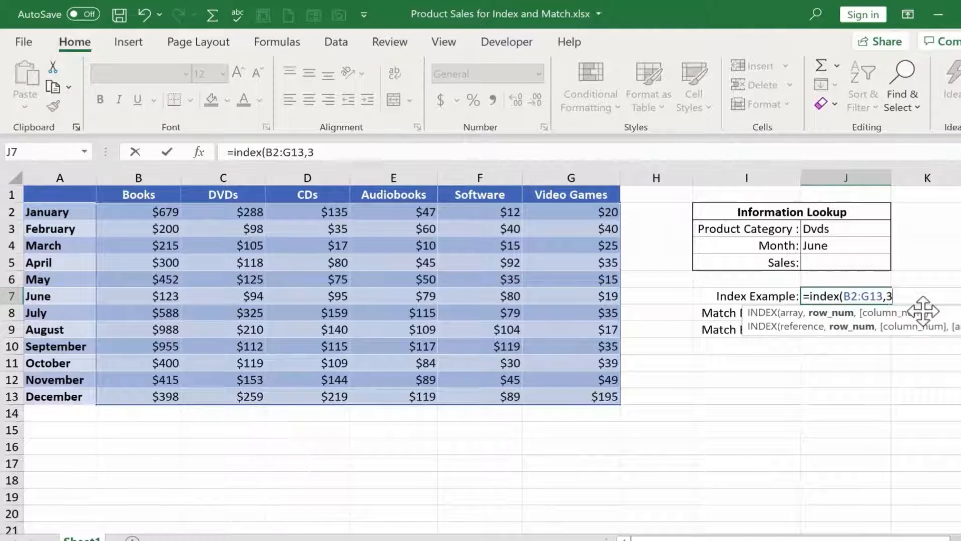
text(,2)
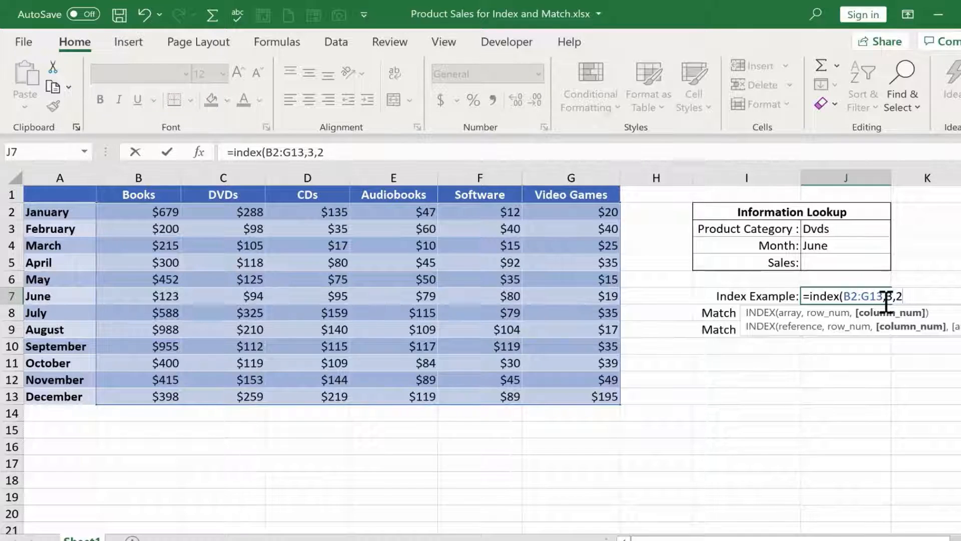
text())
key(BackSpace)
key(Return)
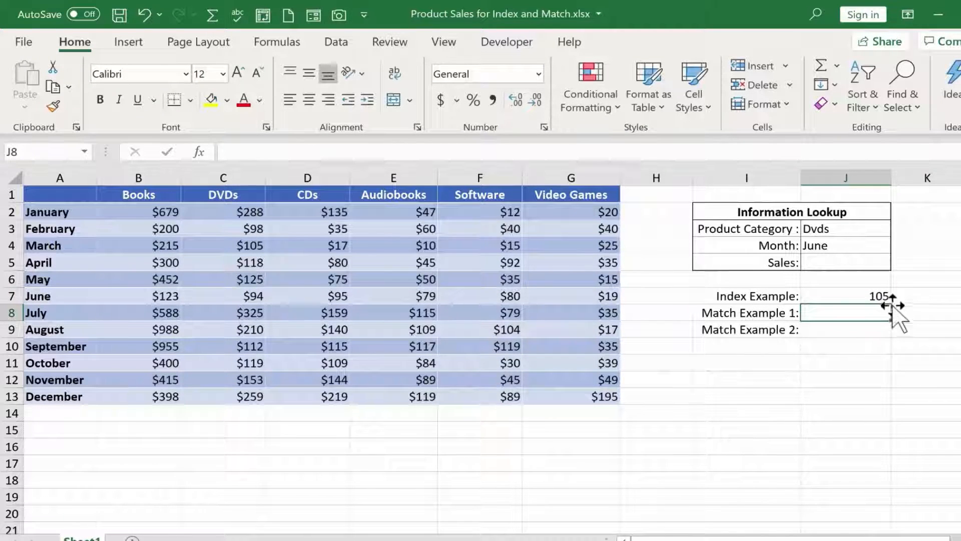
- Check the Index Example against the March DVDs cell and review the row and column arguments in its formula
click(228, 244)
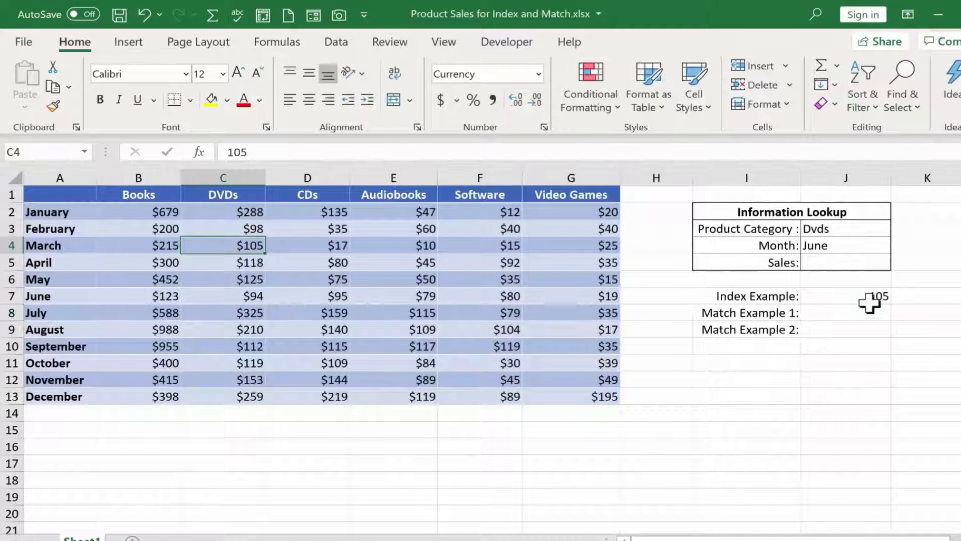
click(865, 296)
double_click(862, 296)
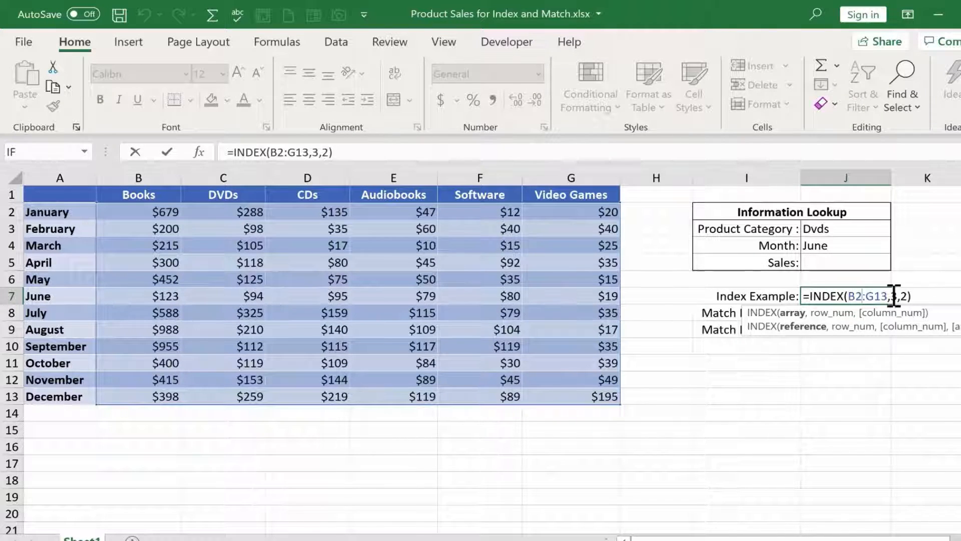
drag(891, 295, 907, 295)
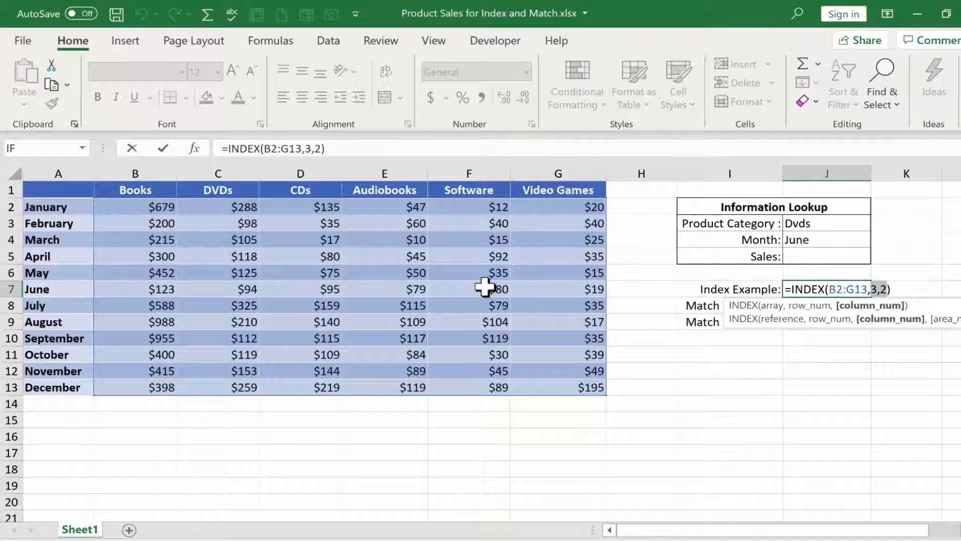
key(ctrl+Return)
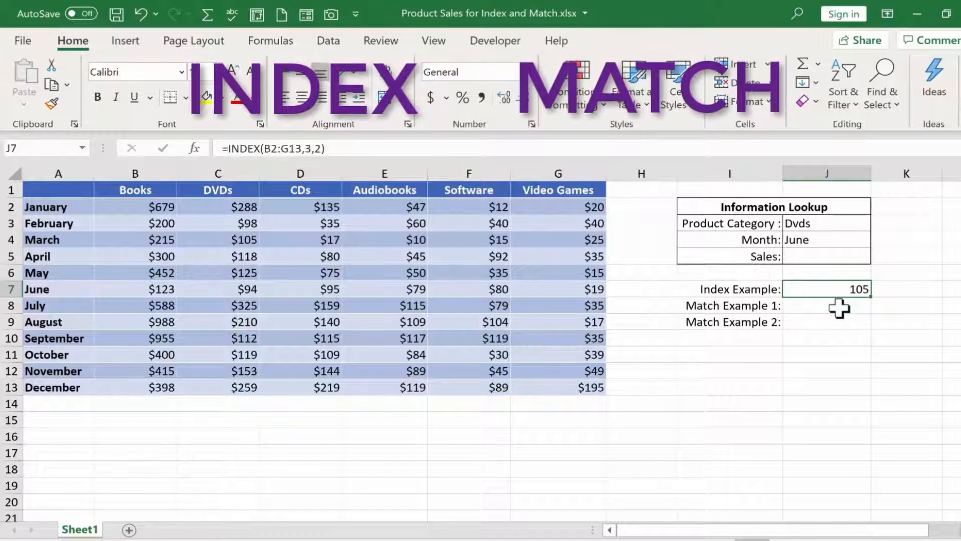
- Enter =MATCH("July",A2:A13,0) in J8 as Match Example 1 to find July's exact position among the months
click(807, 308)
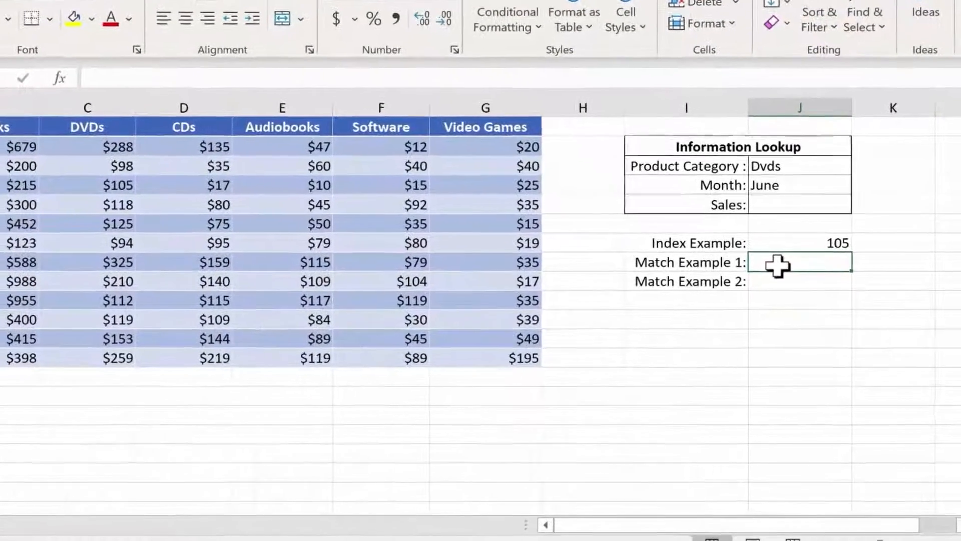
text(=match)
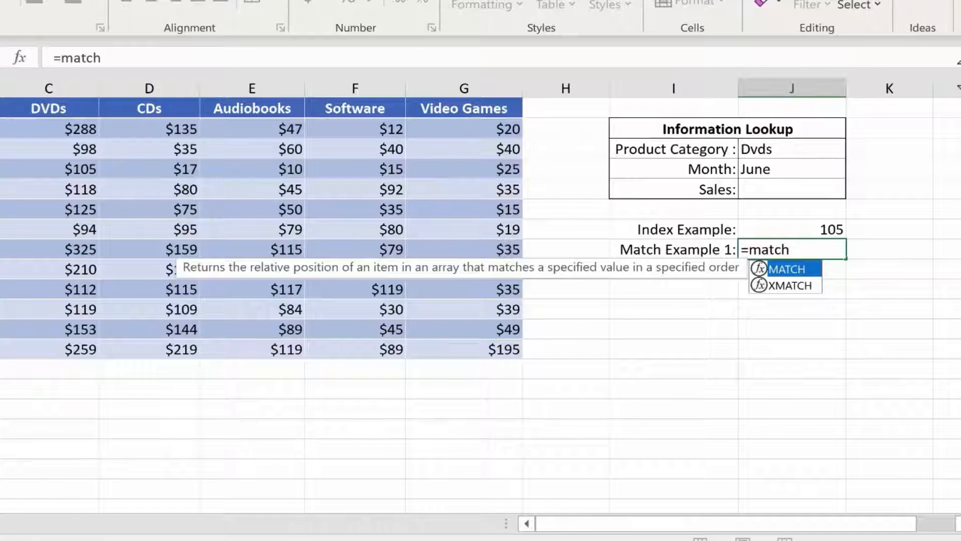
text(()
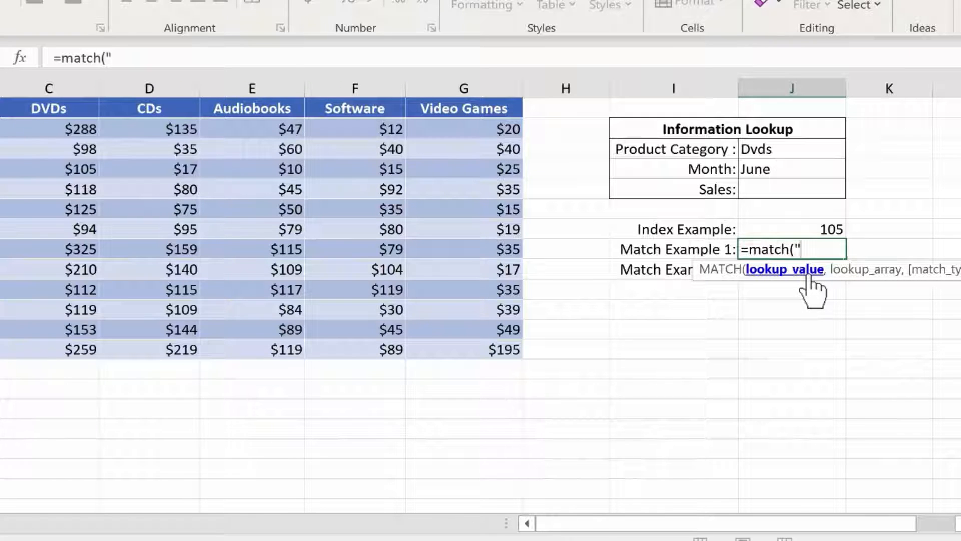
text(July")
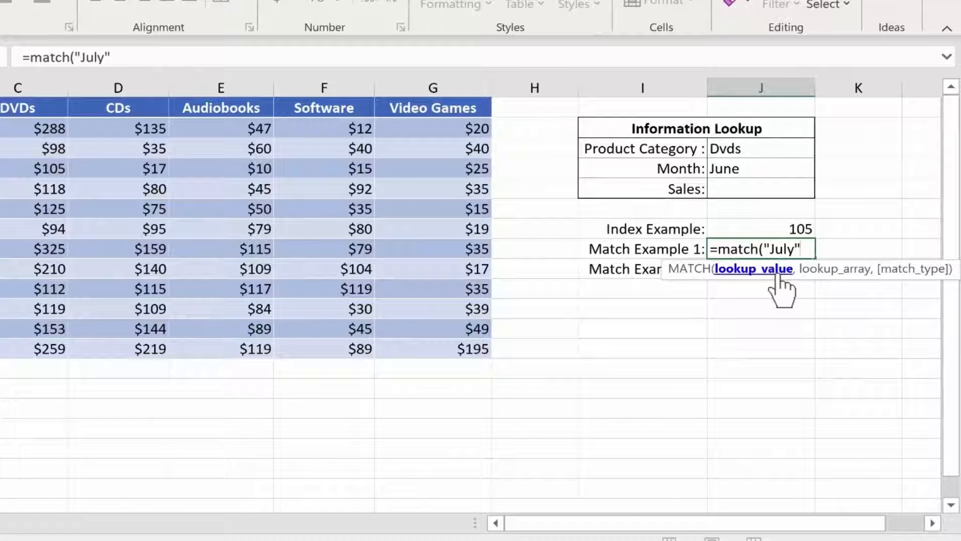
text(,)
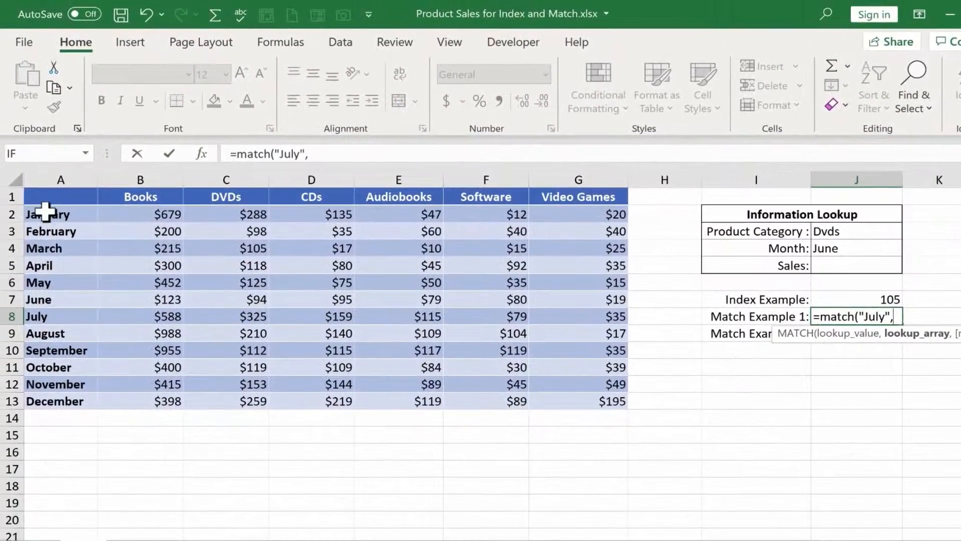
drag(45, 212, 65, 402)
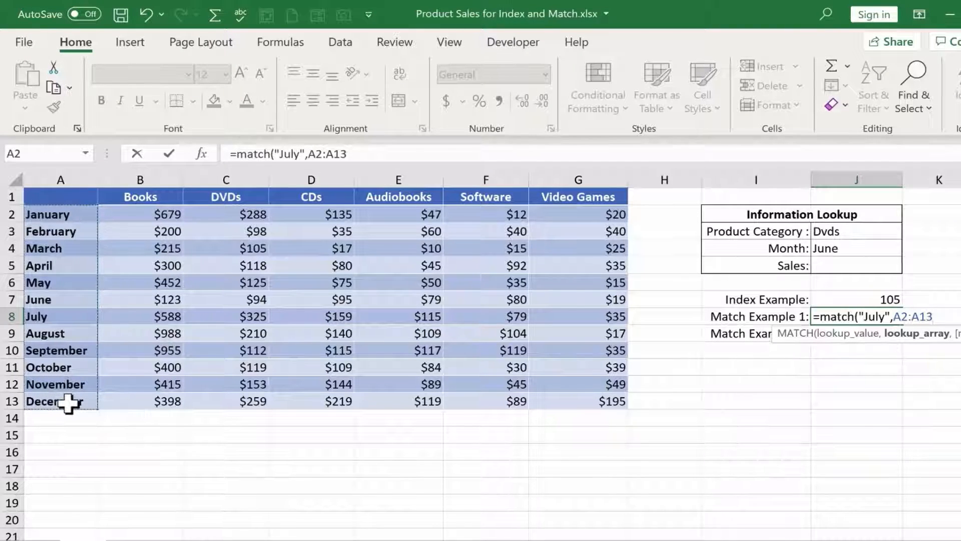
text(,0)
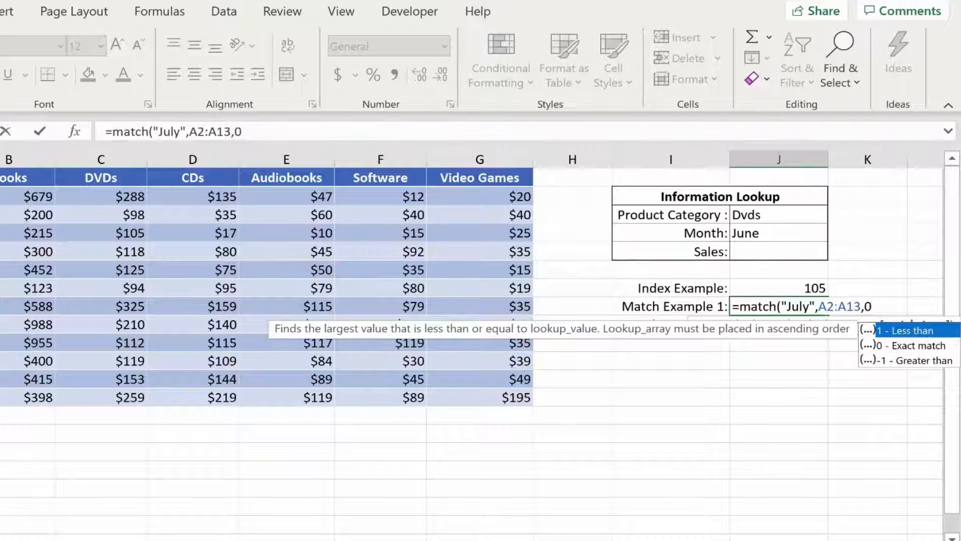
text())
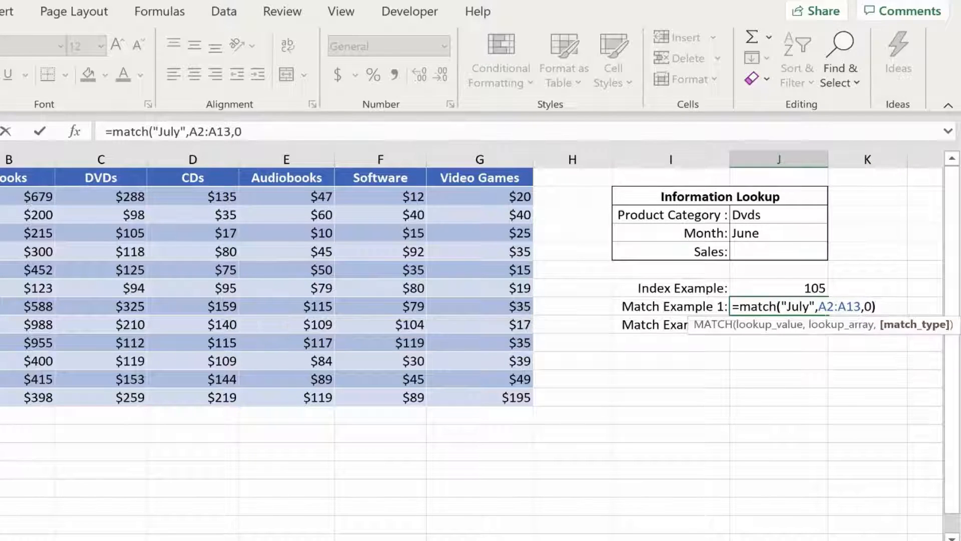
key(Return)
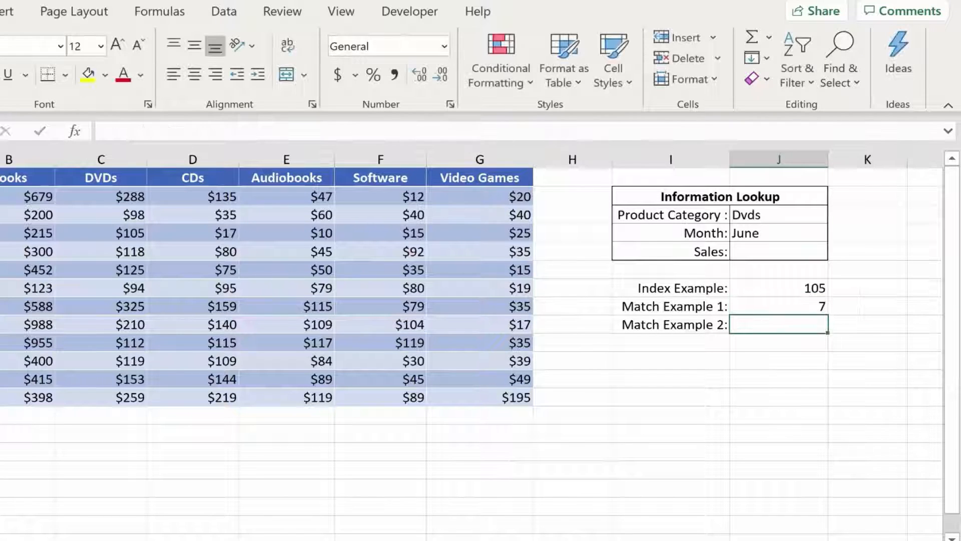
- Review the lookup value and month range in the Match Example 1 formula, leaving the formula as it is
click(796, 307)
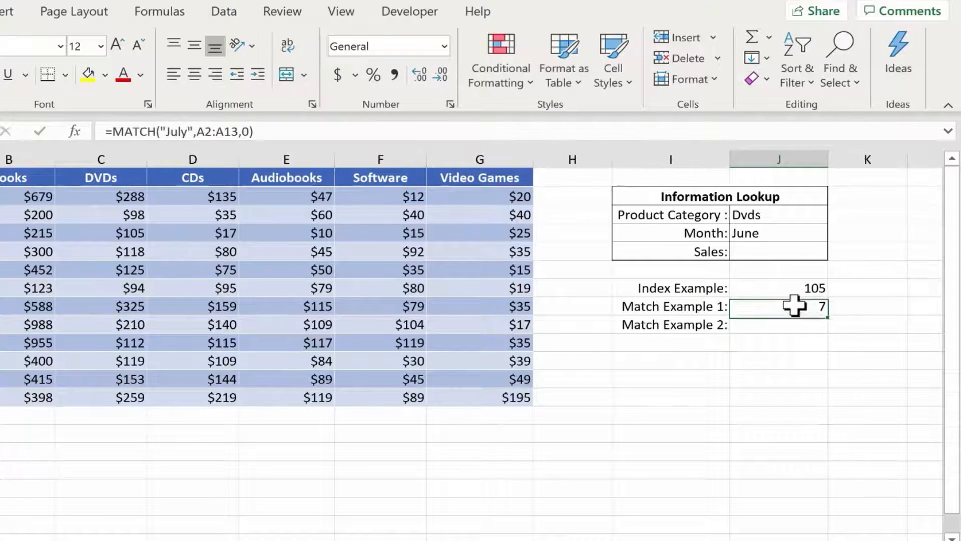
double_click(796, 307)
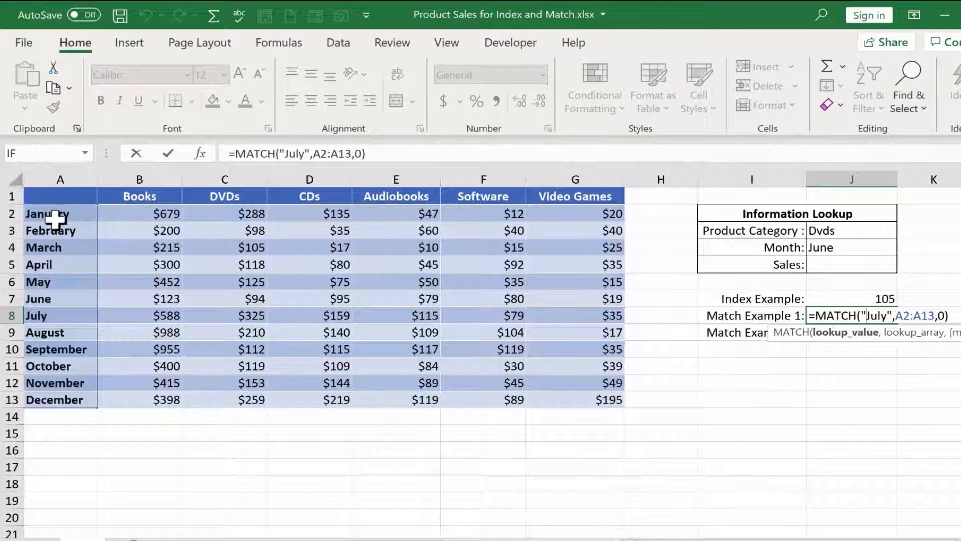
key(Return)
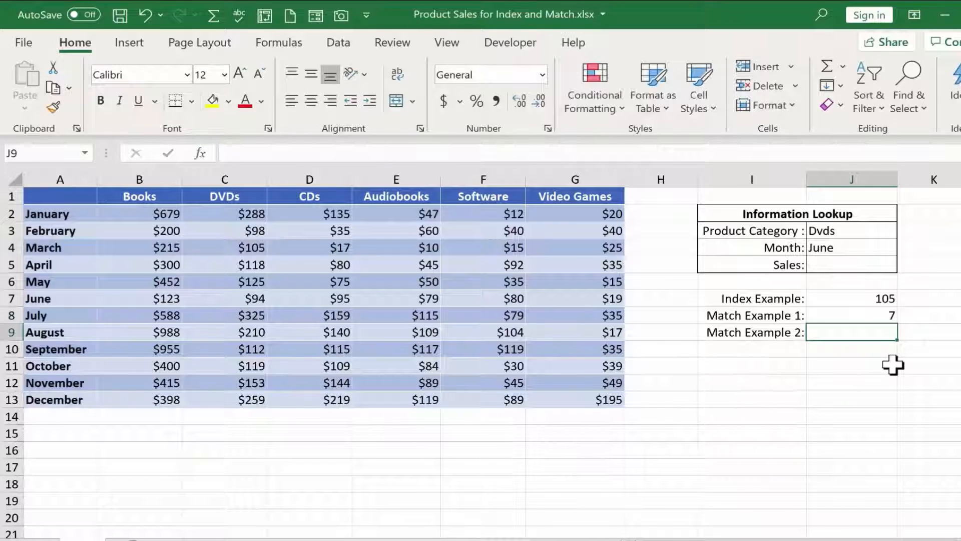
- Enter =MATCH("Software",B1:G1,0) in J9 as Match Example 2 to find Software's exact position among the categories, and review the formula
text(=)
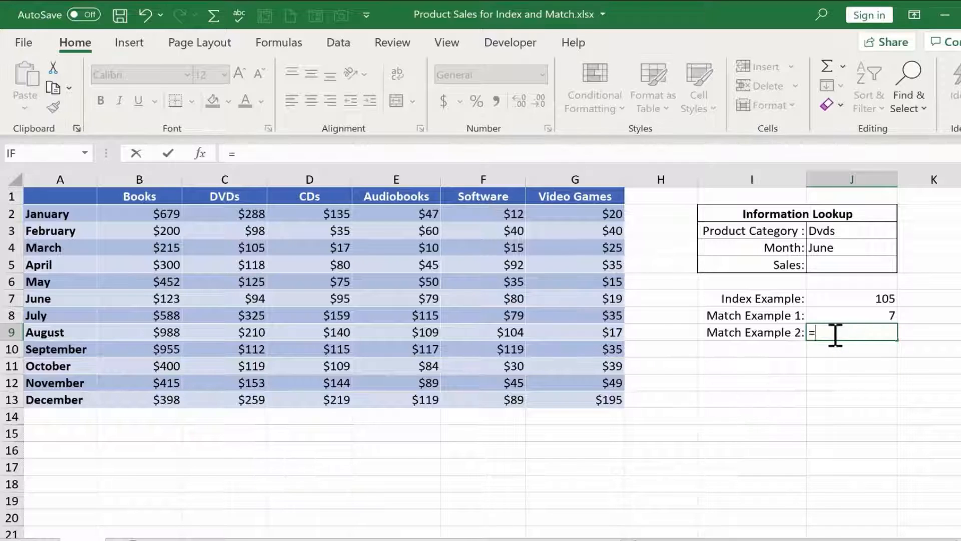
text(match("S)
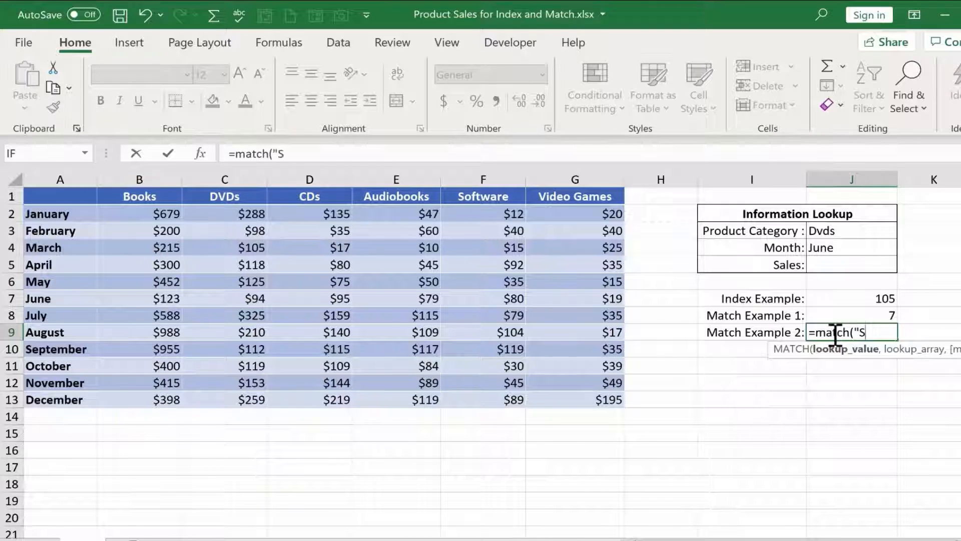
text(oftware",)
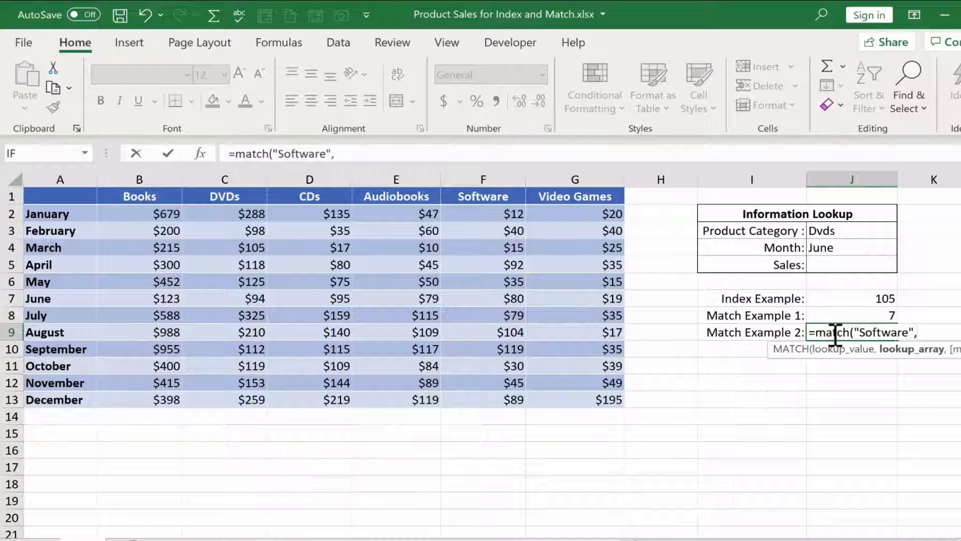
drag(140, 197, 565, 203)
text(,)
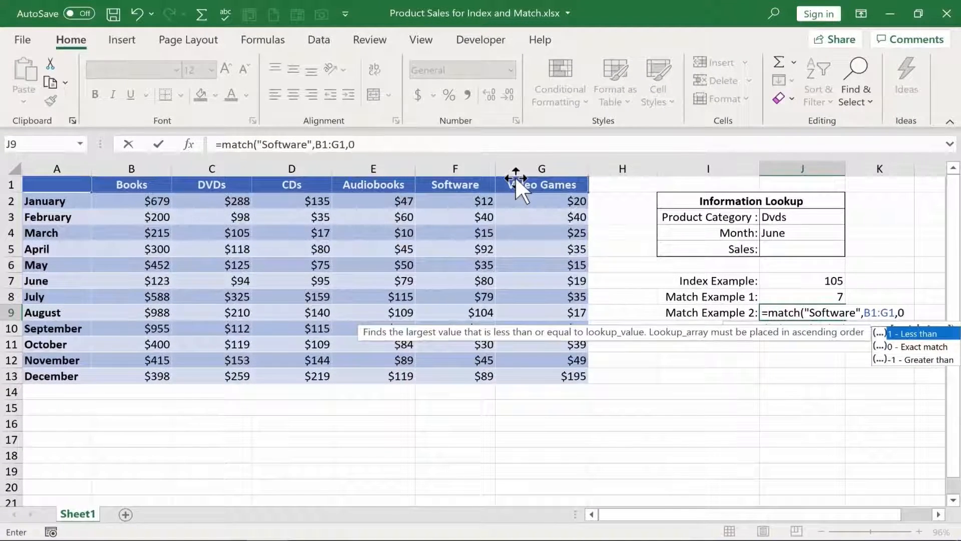
text(0))
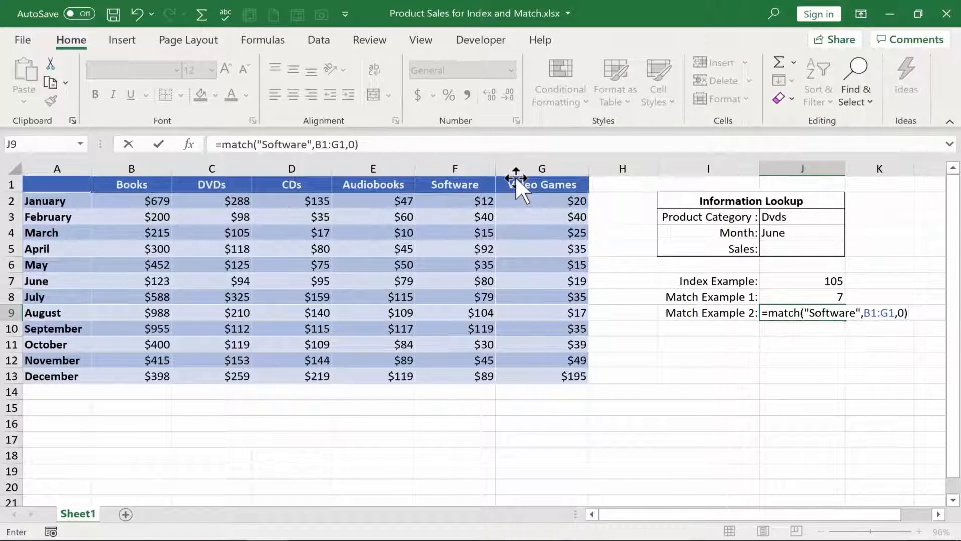
key(Return)
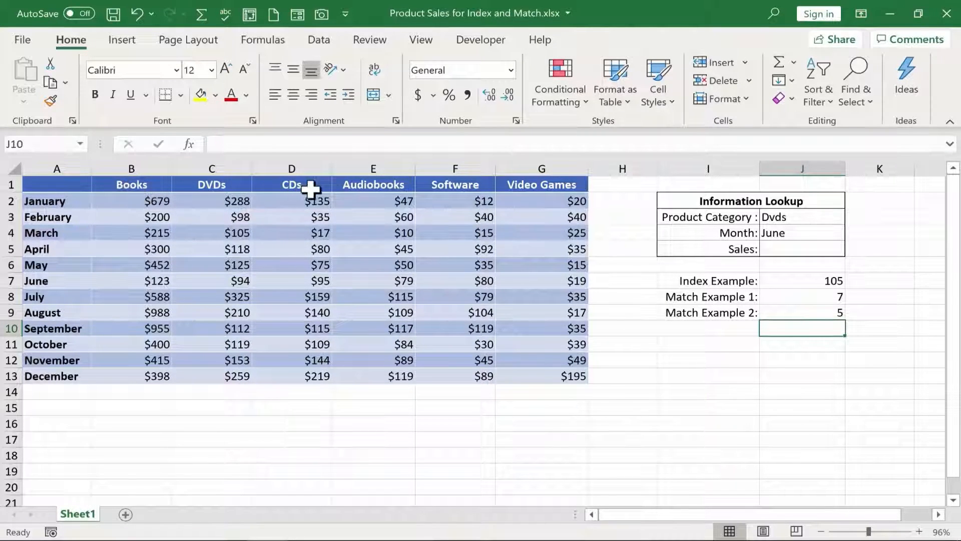
click(839, 314)
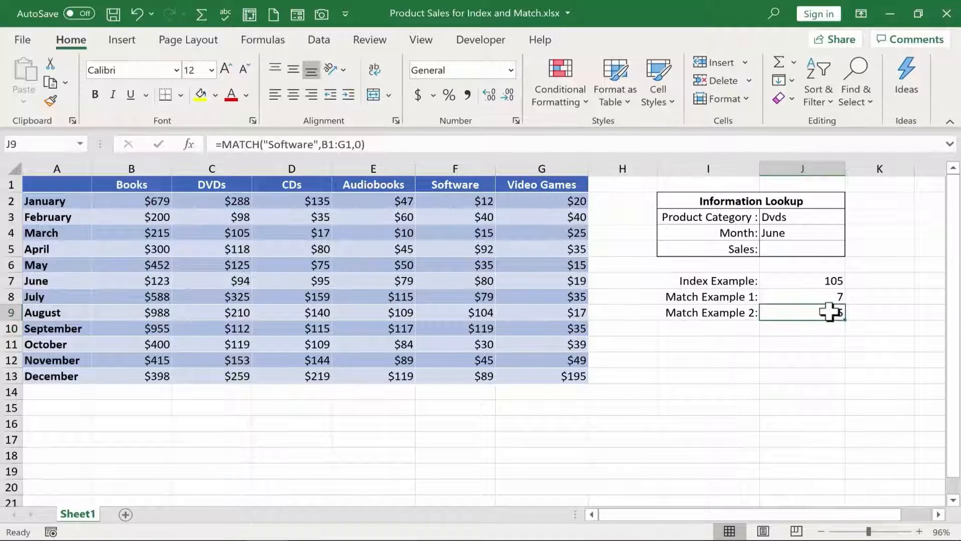
double_click(829, 314)
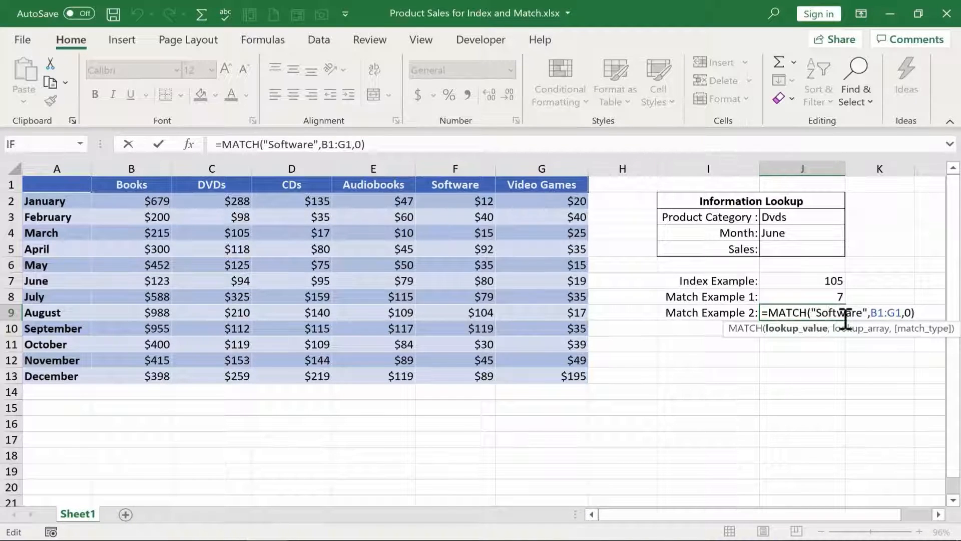
- Clear the Product Category and Month entries in J3 and J4 of the Information Lookup table
click(788, 218)
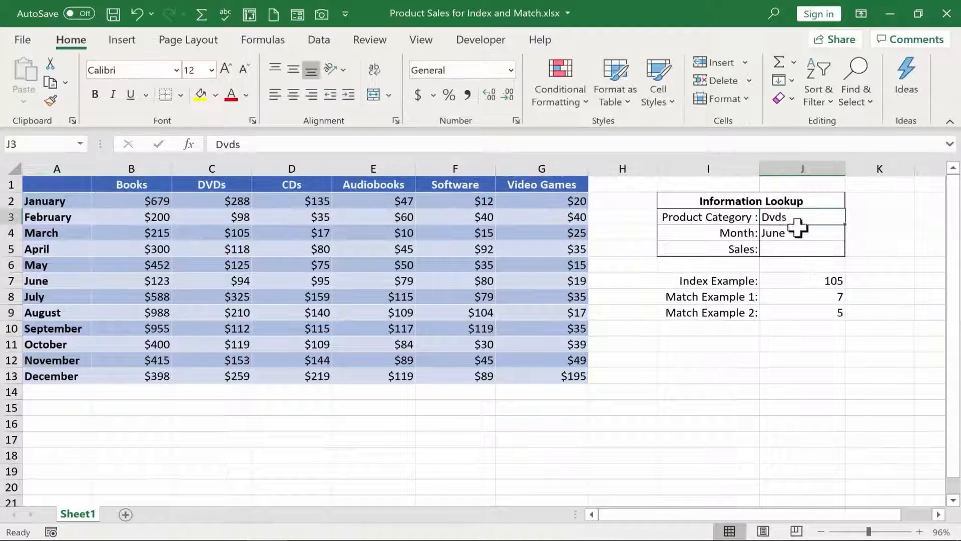
click(799, 240)
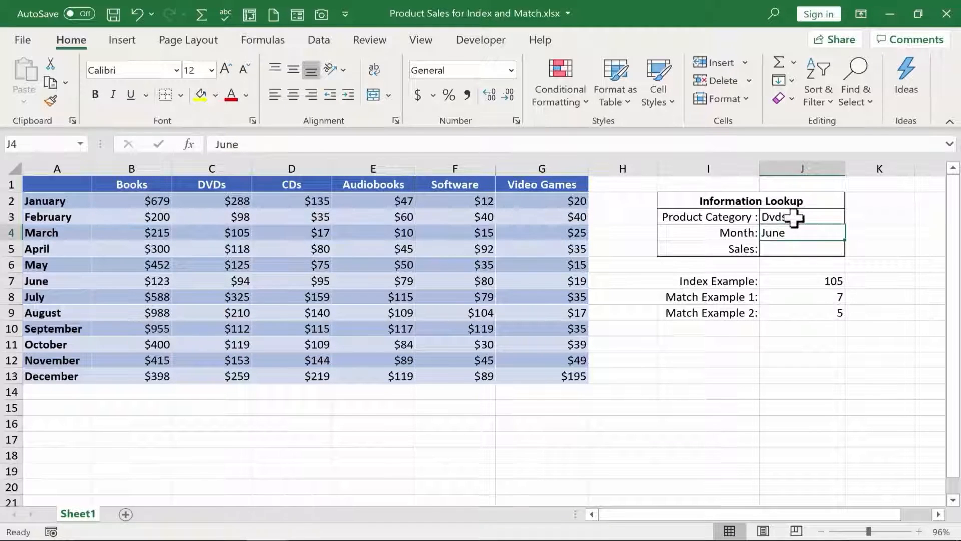
click(795, 219)
key(BackSpace)
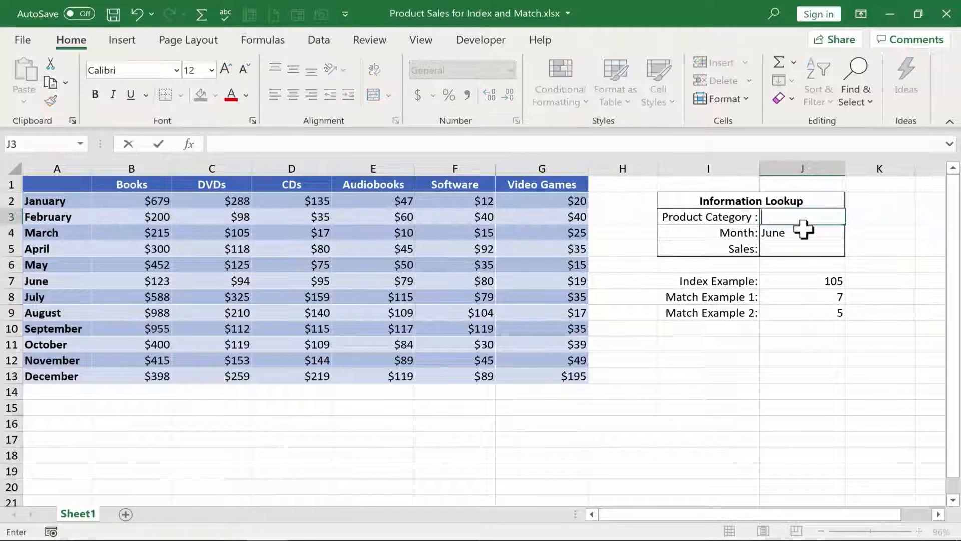
key(Return)
key(BackSpace)
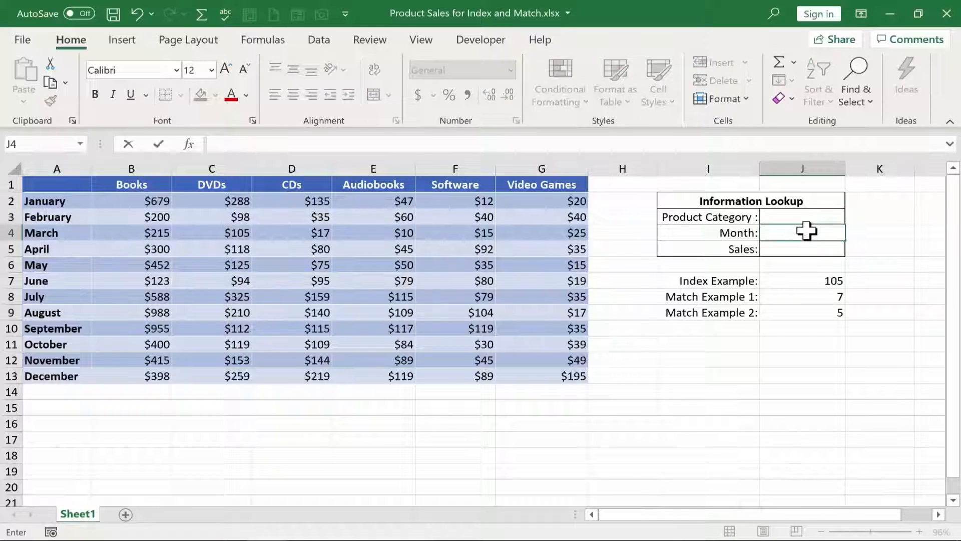
key(Return)
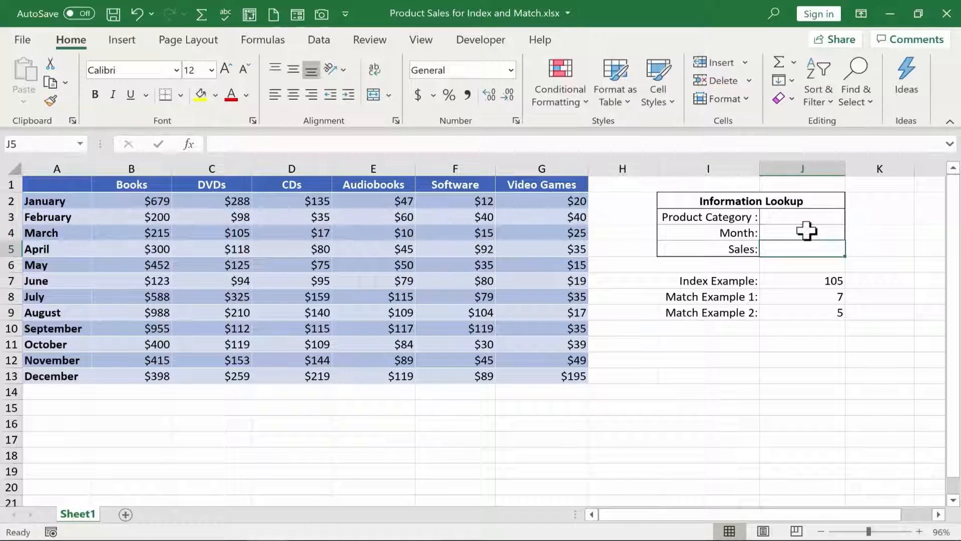
- Replace "July" in the Match Example 1 formula with a reference to the Month cell, giving =MATCH(J4,A2:A13,0)
click(820, 311)
click(813, 297)
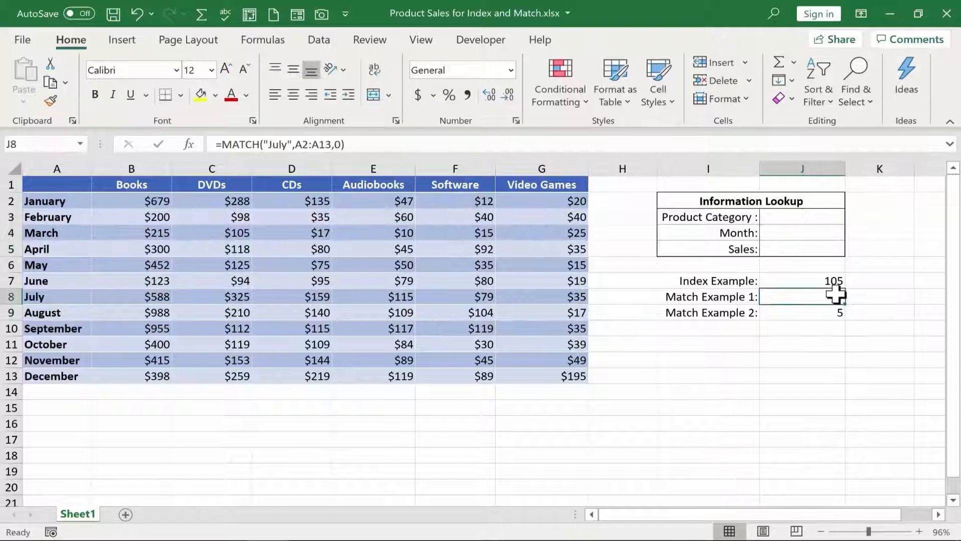
double_click(835, 296)
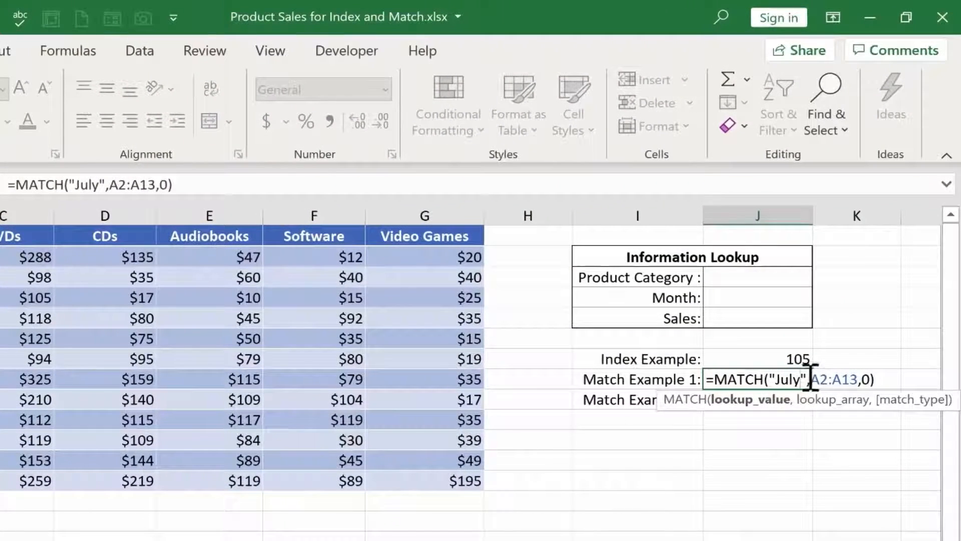
drag(814, 344, 791, 345)
drag(774, 385, 765, 382)
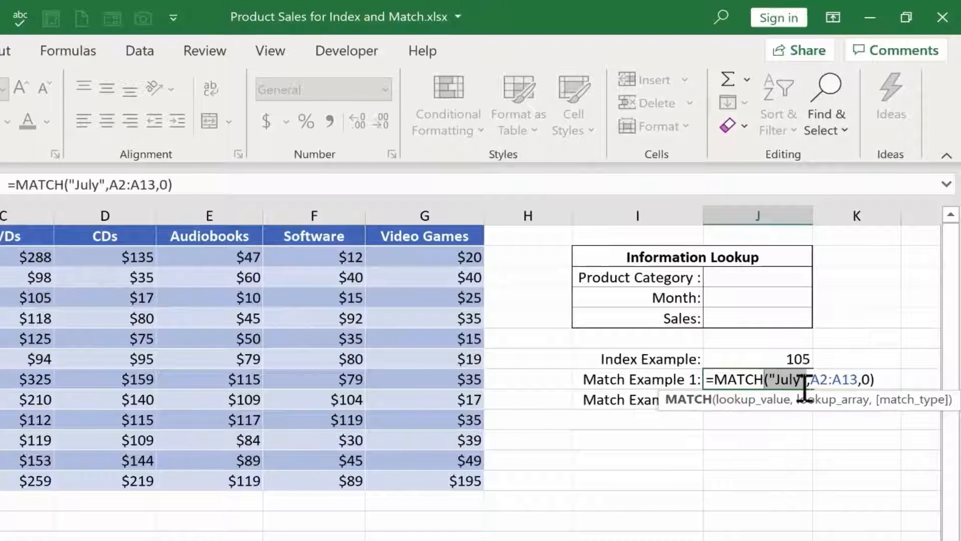
key(Delete)
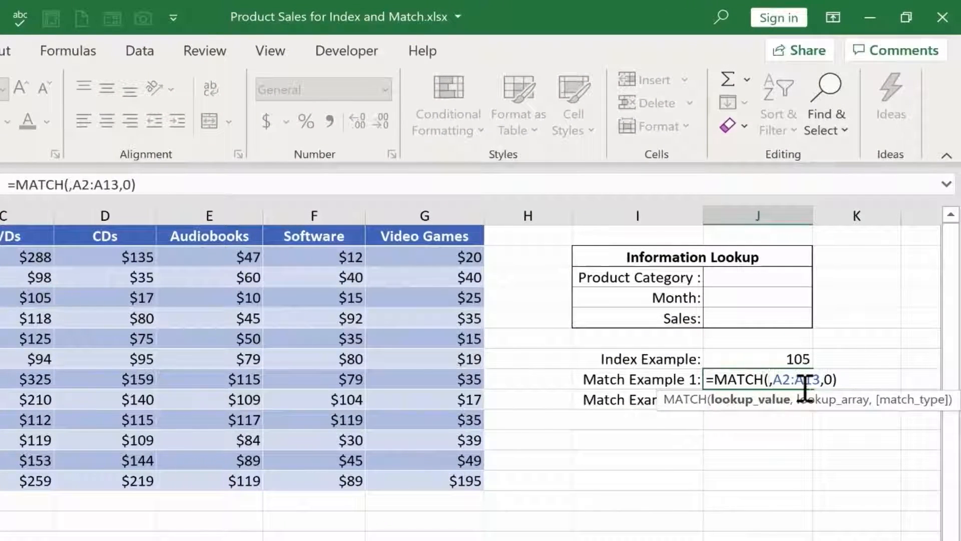
click(755, 300)
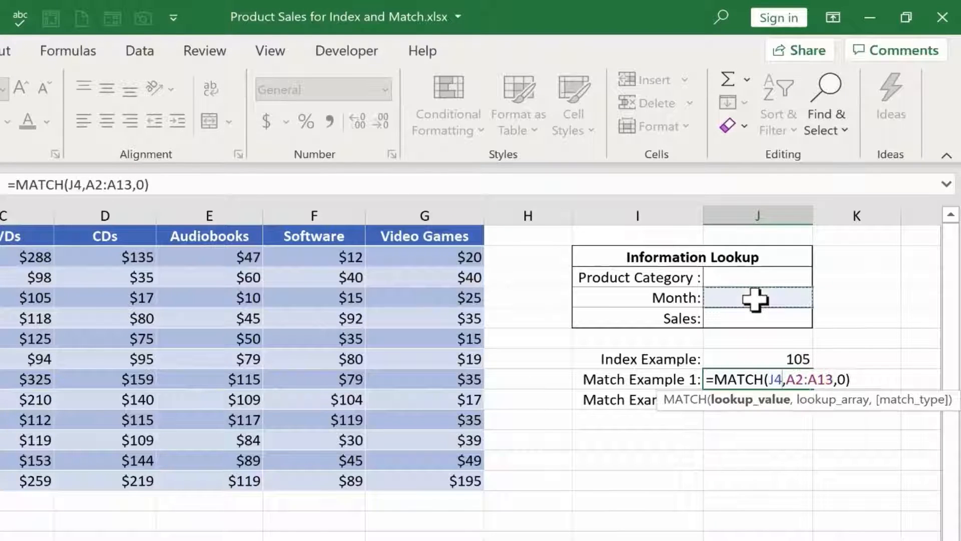
key(Return)
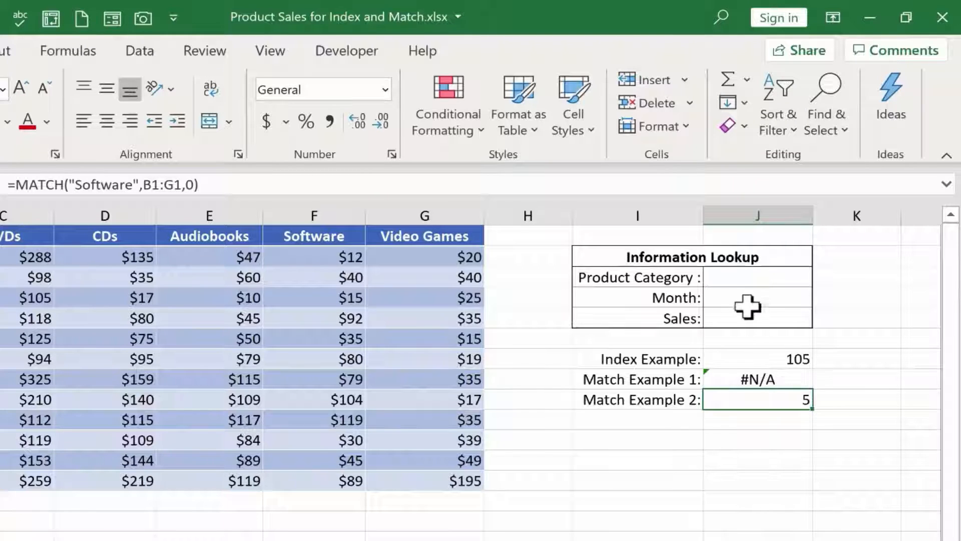
- Test Match Example 1 by entering July and then August as the month in J4
click(767, 292)
text(July)
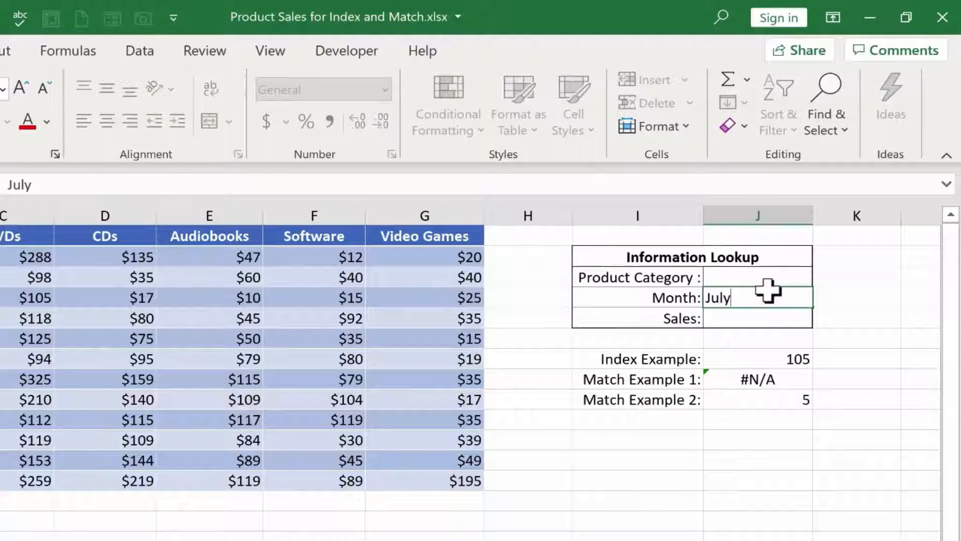
key(Return)
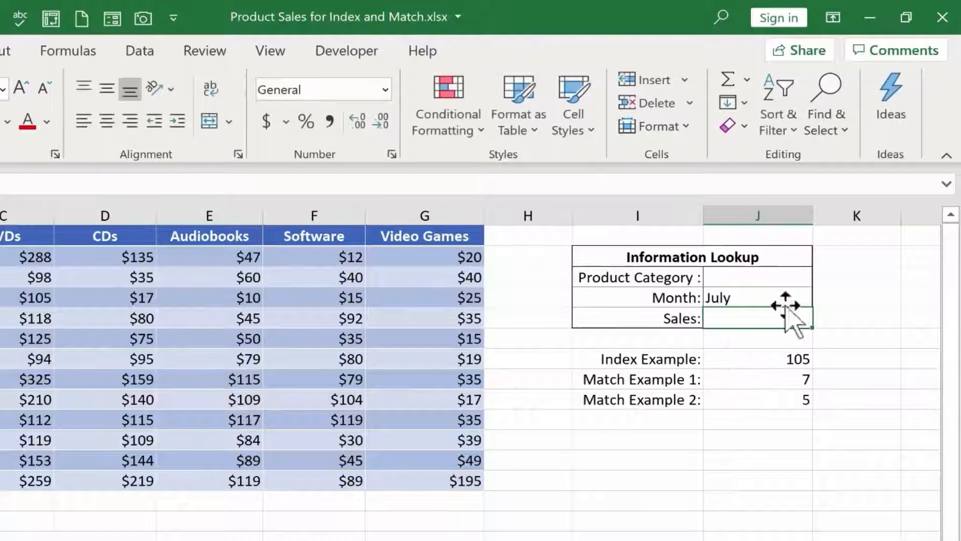
click(797, 383)
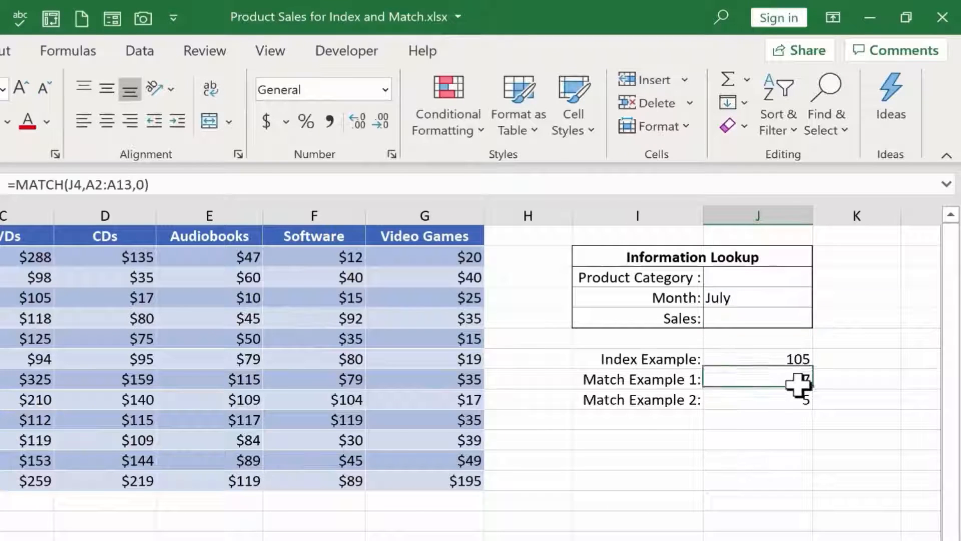
click(747, 298)
text(August)
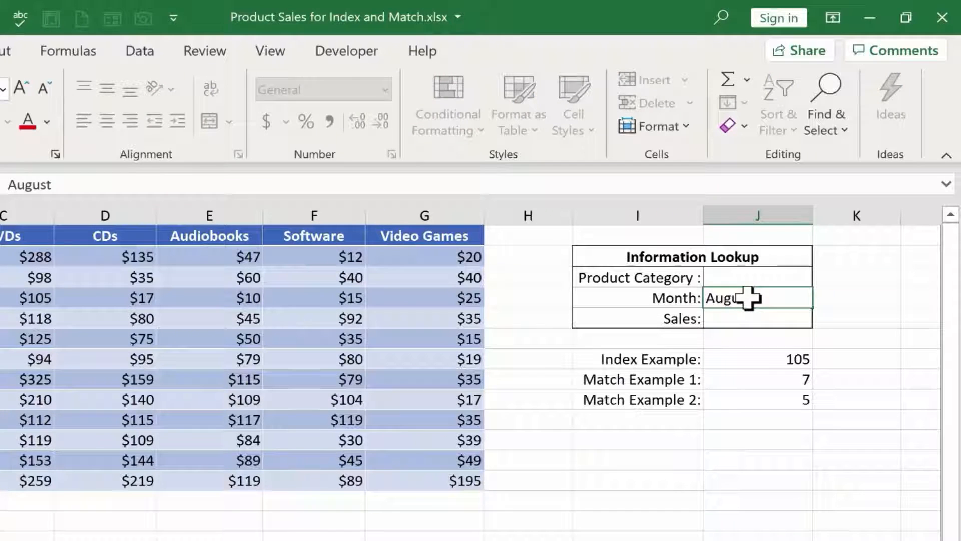
key(Return)
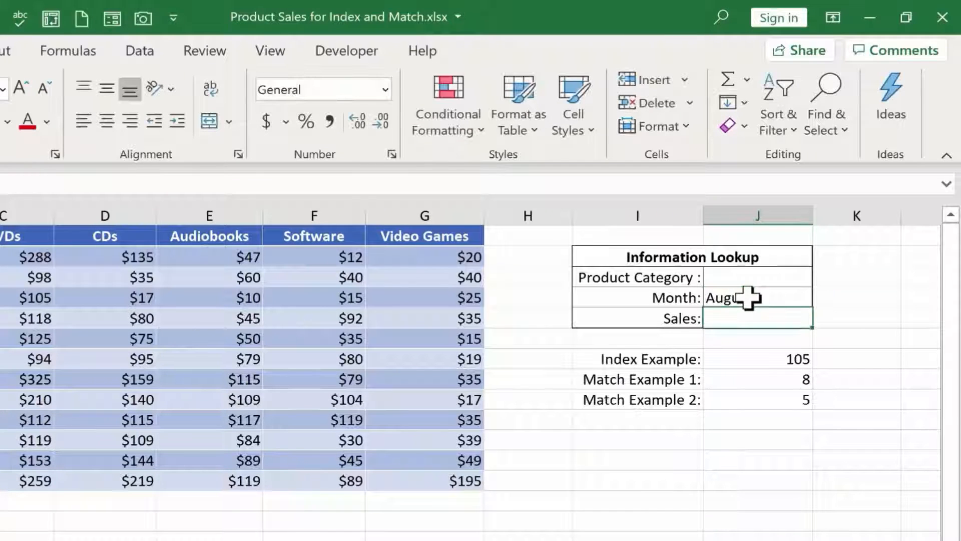
- Set the Month entry in J4 to january
click(747, 298)
text(janua)
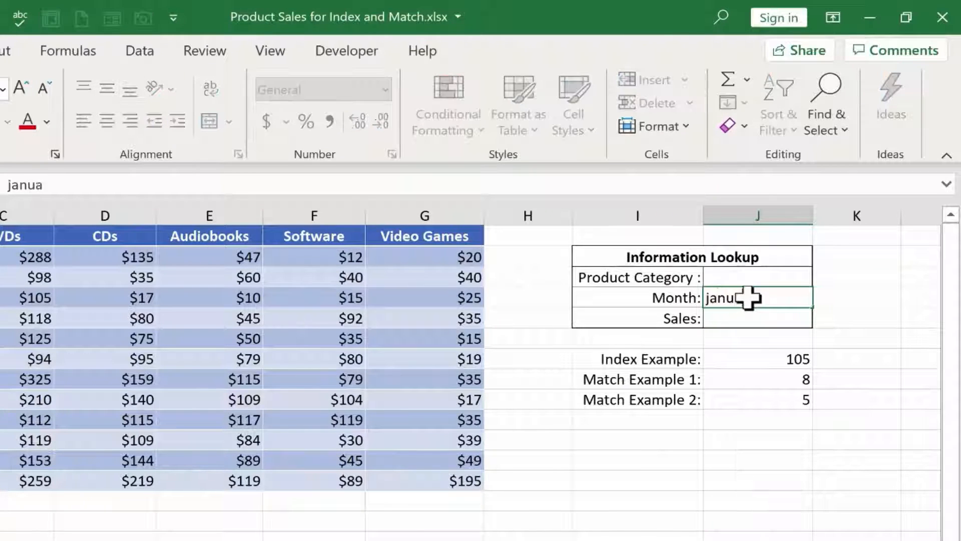
key(Return)
- Replace "Software" in the Match Example 2 formula with a reference to the Product Category cell, giving =MATCH(J3,B1:G1,0)
click(783, 398)
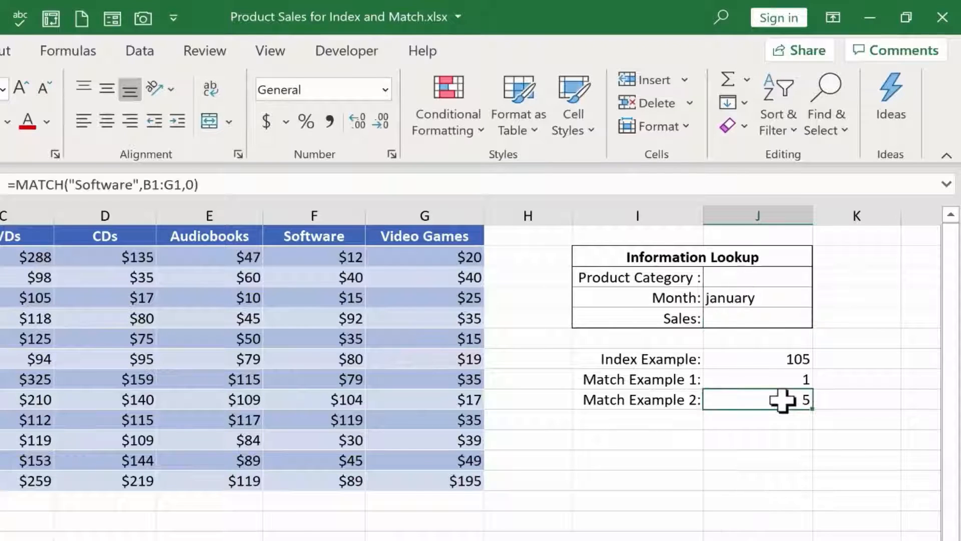
double_click(783, 399)
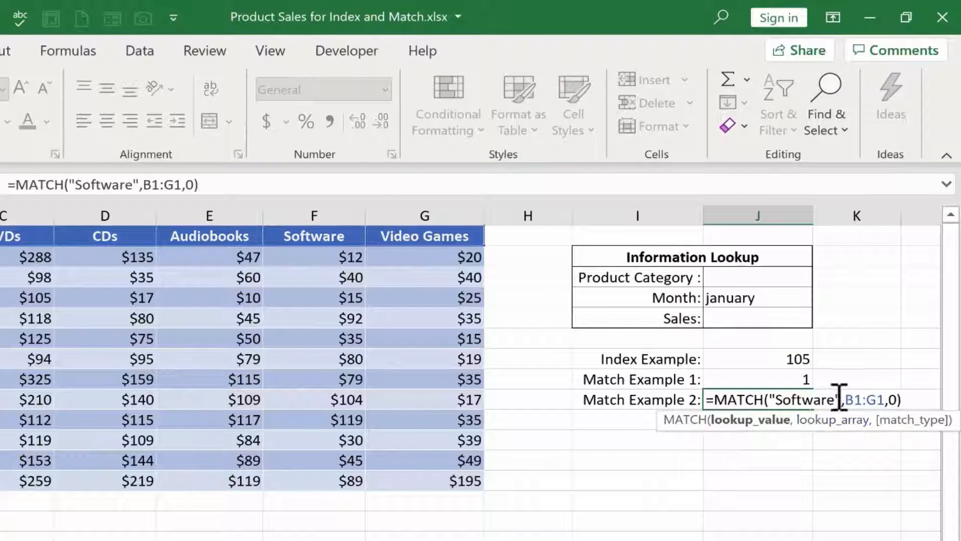
drag(841, 399, 774, 400)
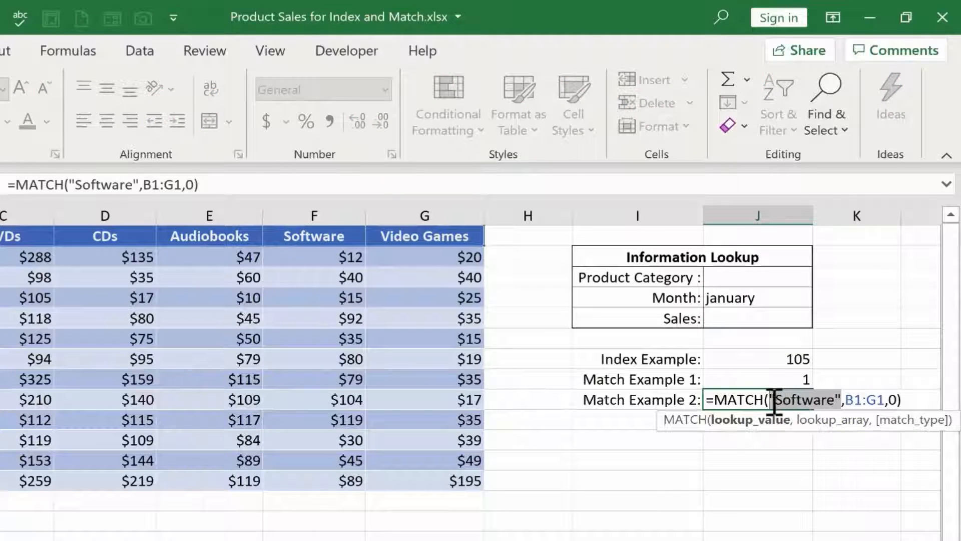
click(742, 278)
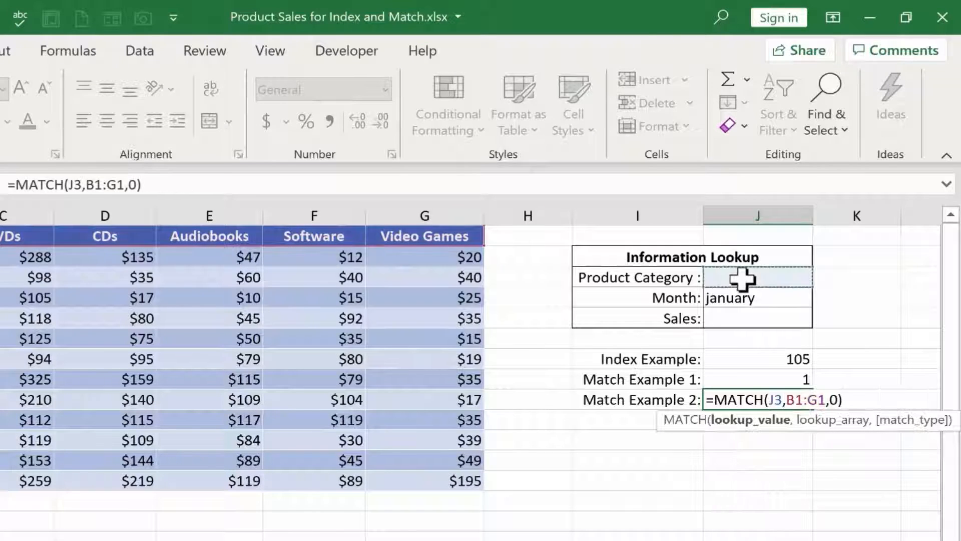
key(Return)
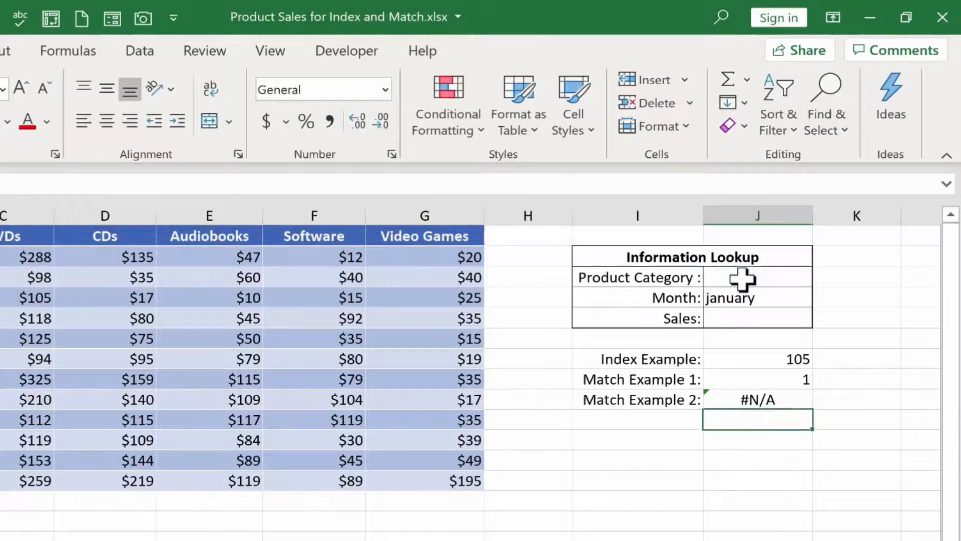
- Enter books as the Product Category in J3 to test Match Example 2
click(760, 278)
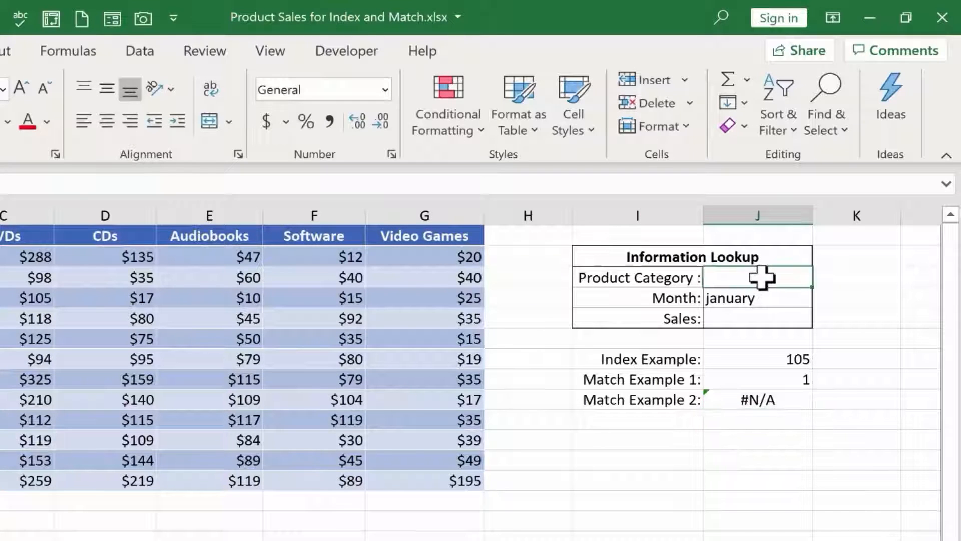
text(bo)
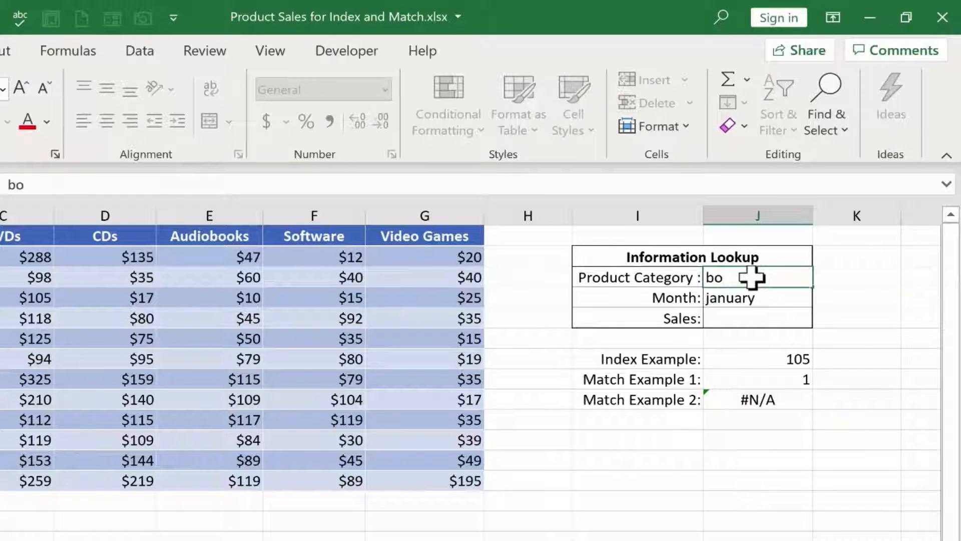
text(oks)
key(Return)
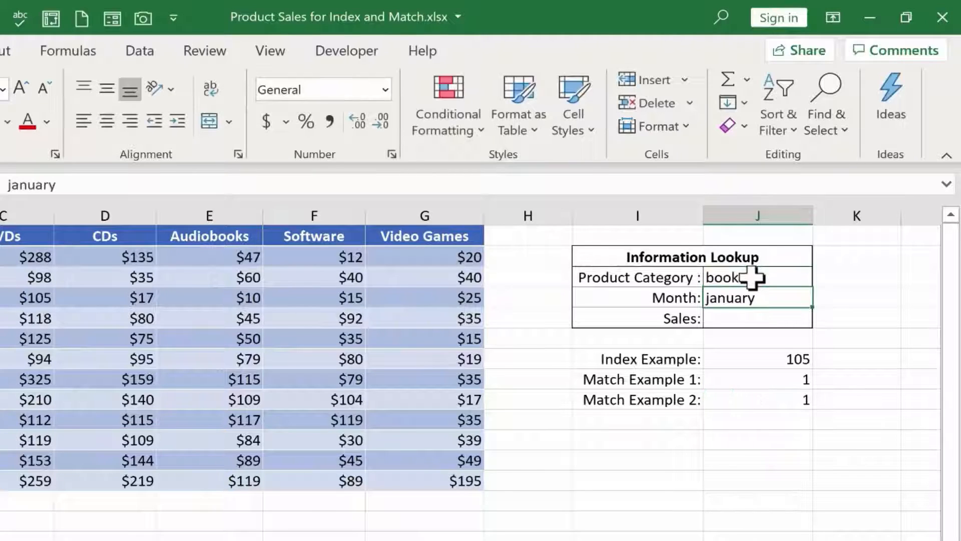
- Enter dvds as the Product Category in J3 to test Match Example 2 with another category
click(734, 273)
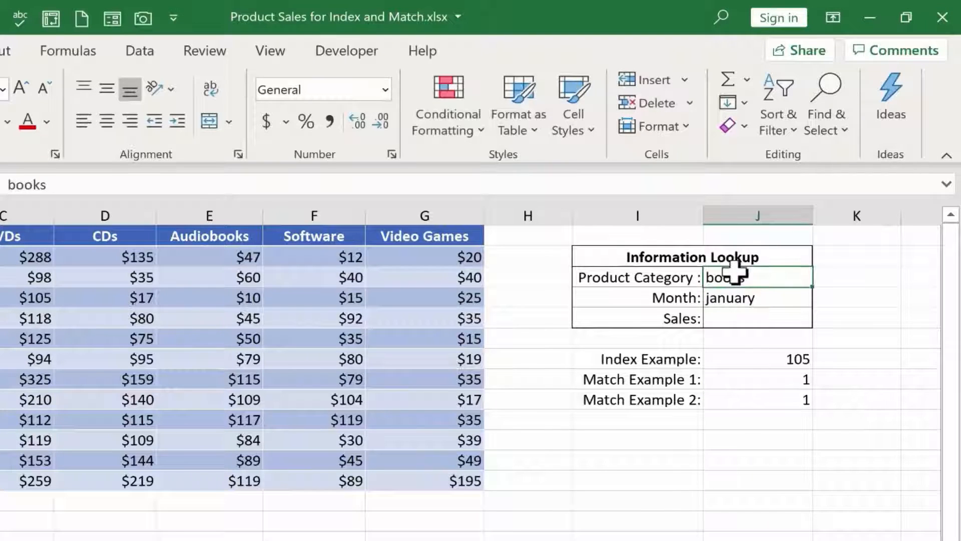
text(dvd)
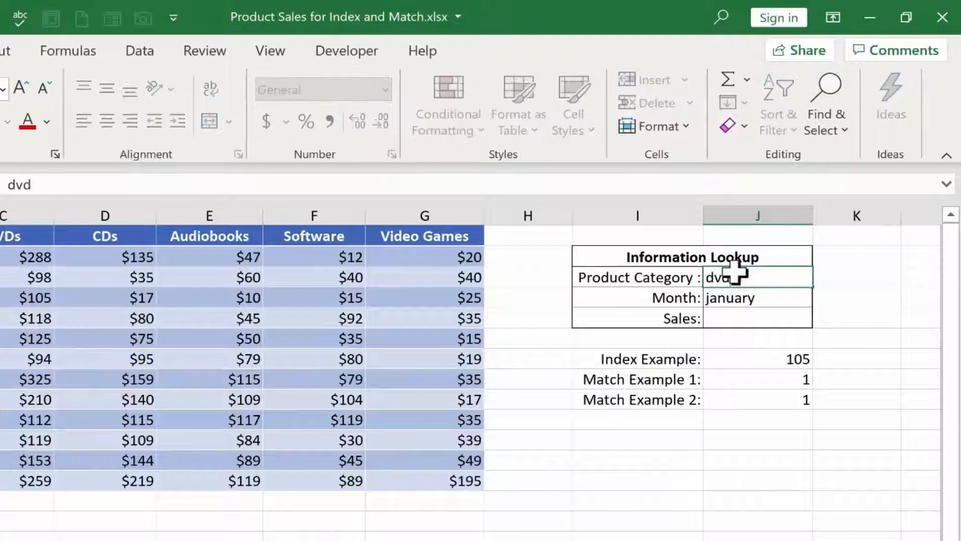
text(s)
key(Return)
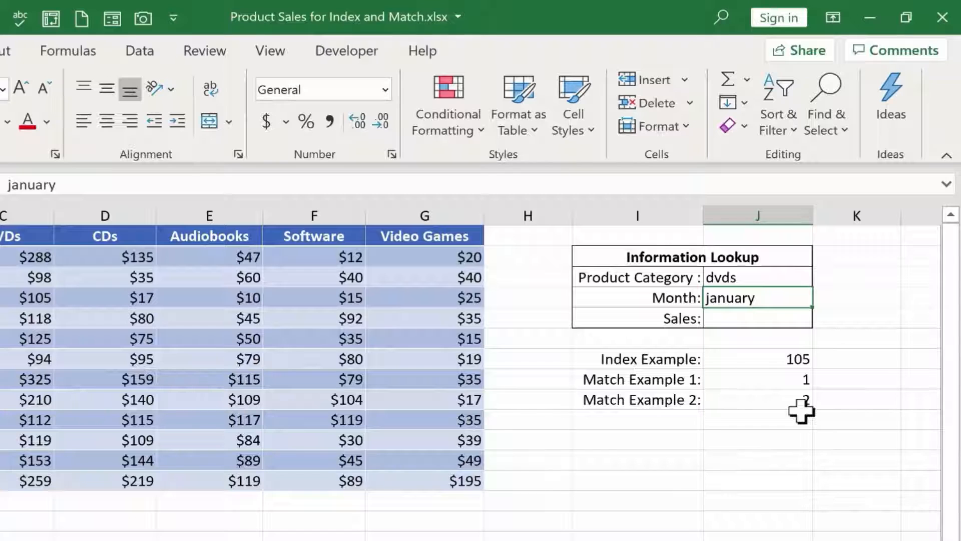
- Inspect the references used in the Match Example 2 formula
click(784, 401)
double_click(787, 400)
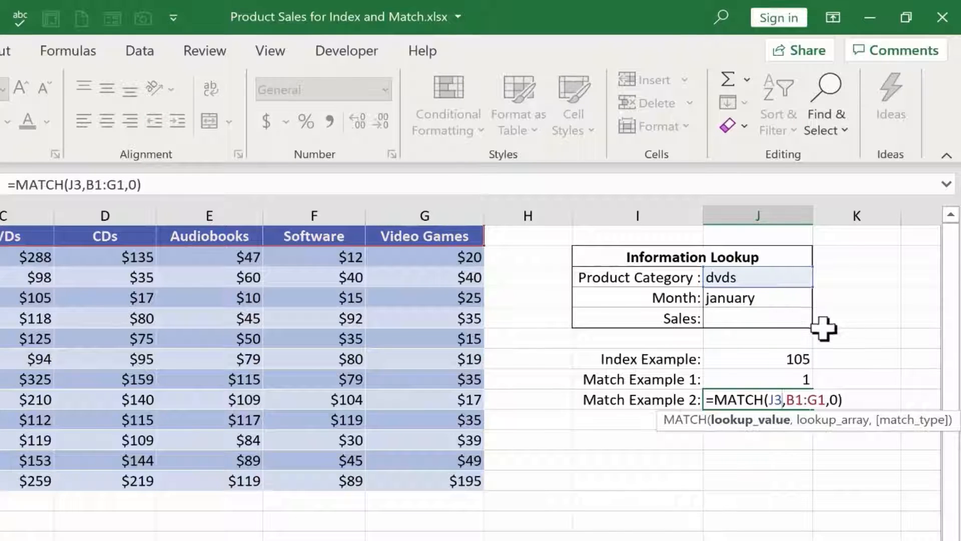
click(824, 478)
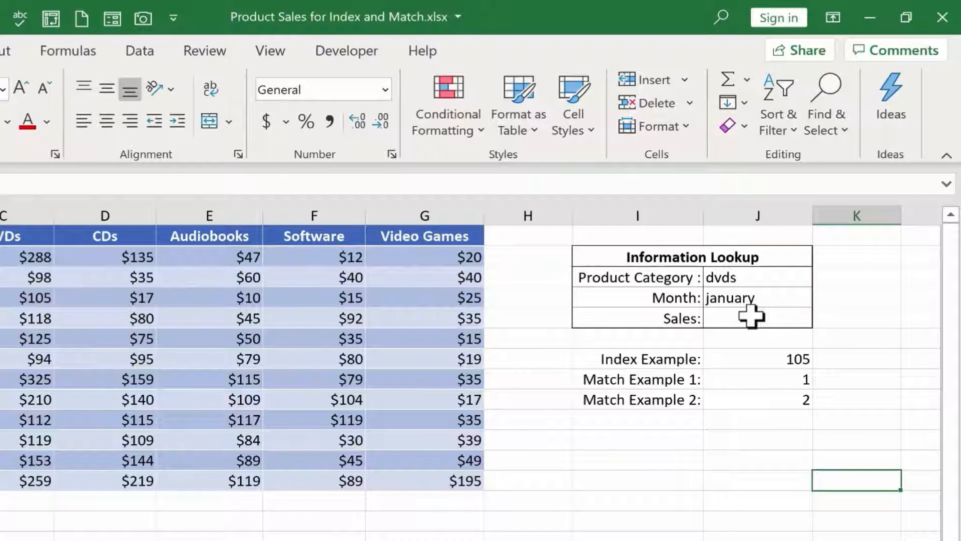
- Start an INDEX formula in the Sales cell J5 with the sales figures B2:G13 as its array
click(750, 315)
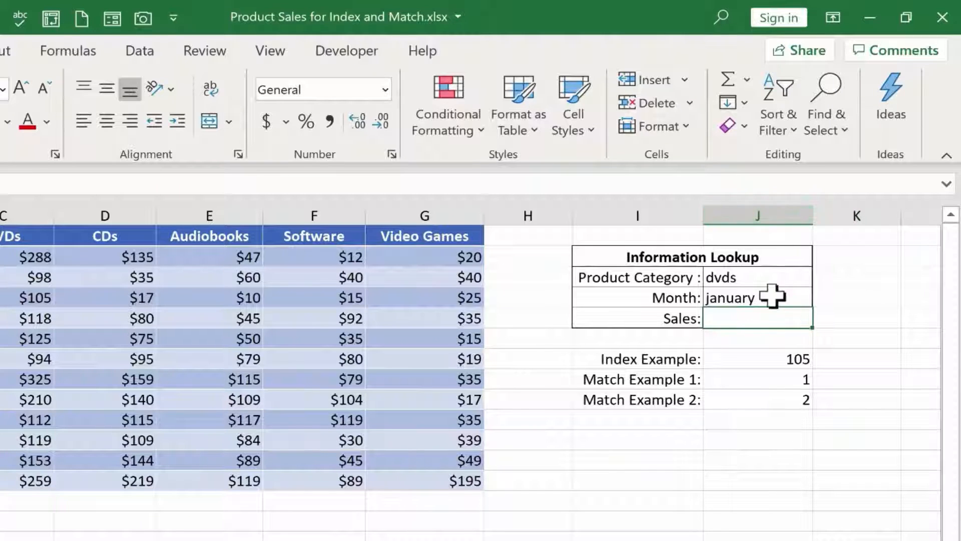
text(=)
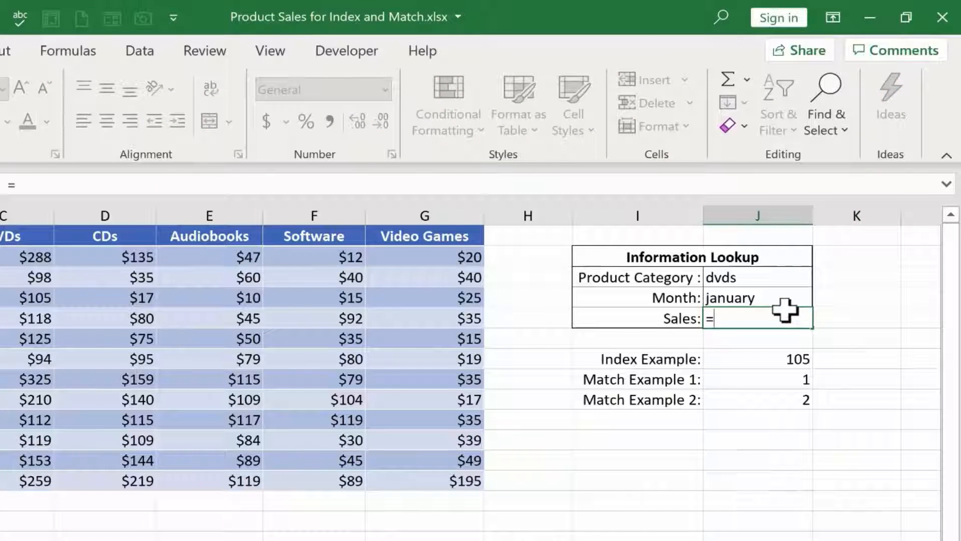
text(index()
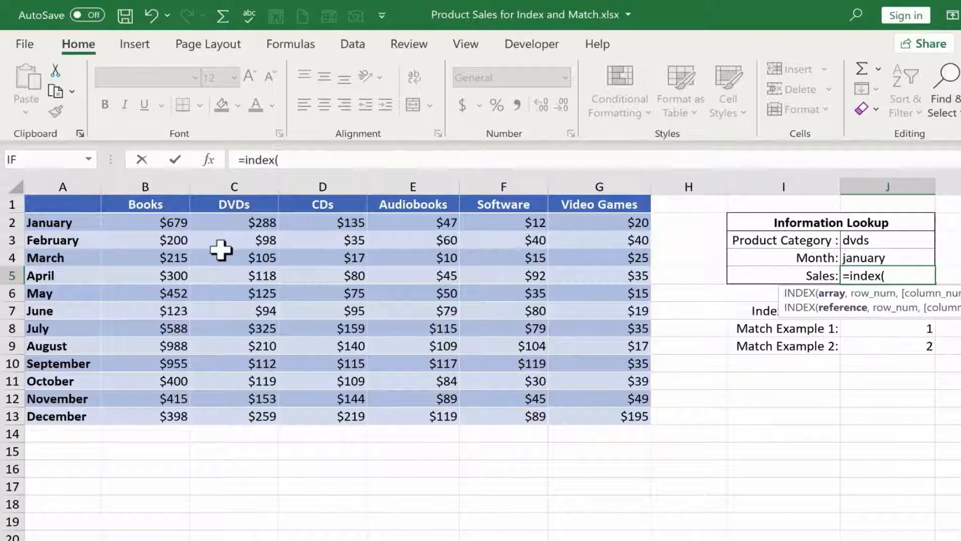
drag(157, 221, 618, 417)
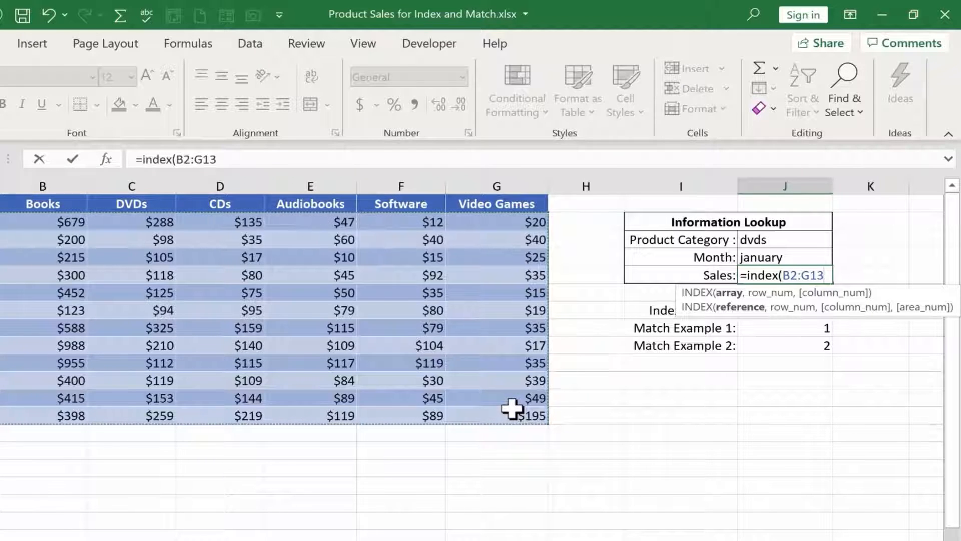
text(,)
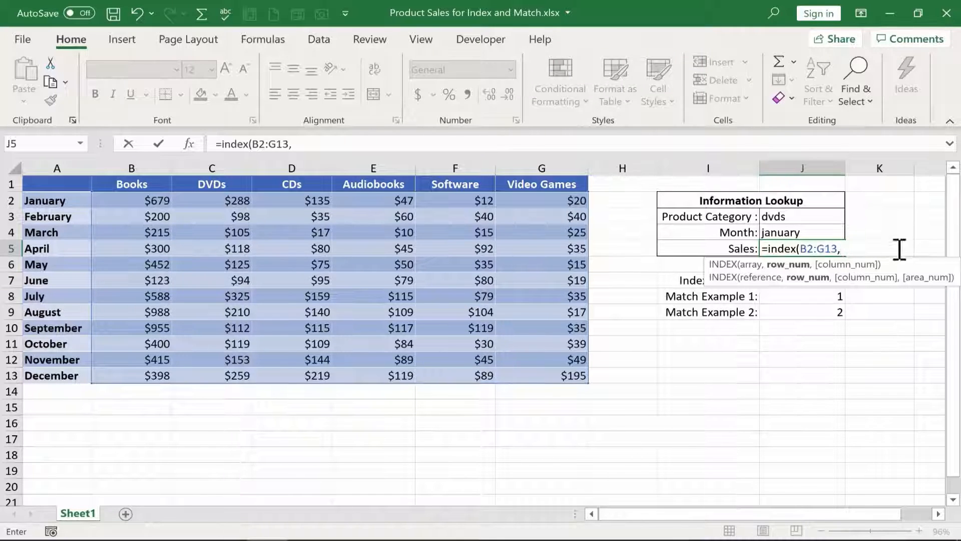
- Add MATCH(J4,A2:A13,0) as the row number of the Sales formula, looking up the Month among the month names
text(match)
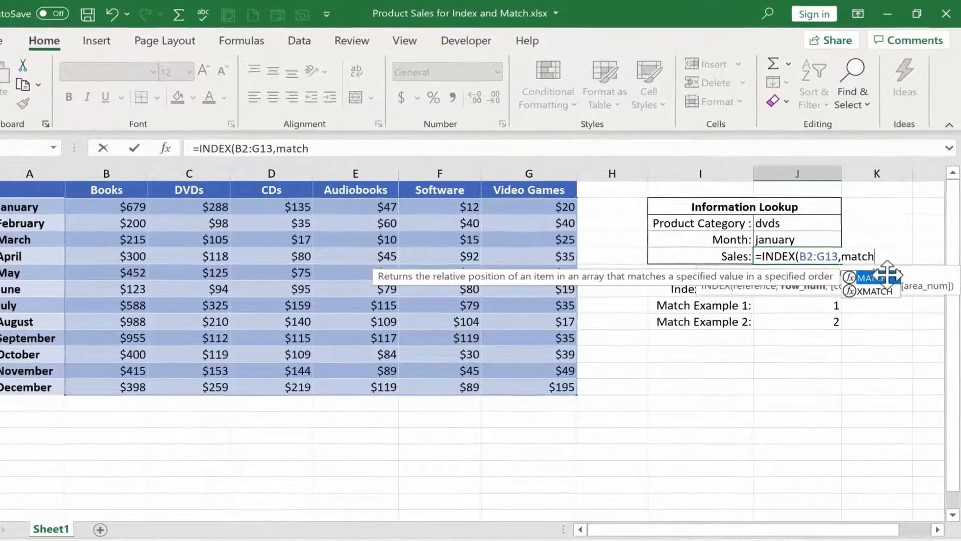
text(()
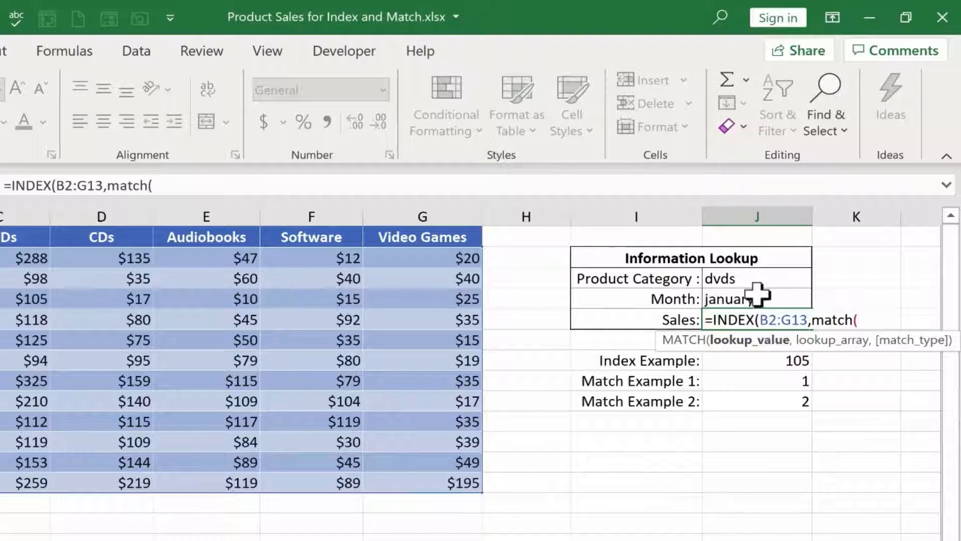
click(760, 298)
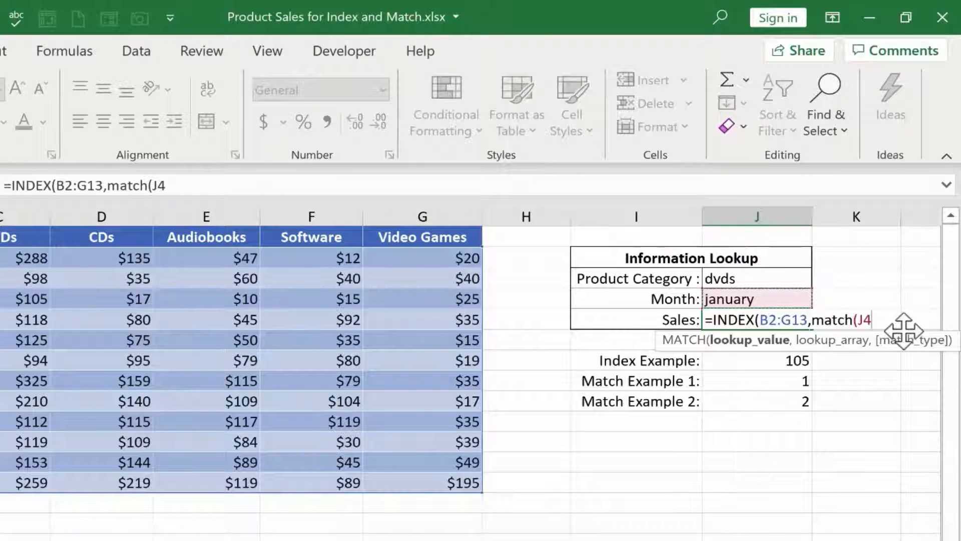
text(,)
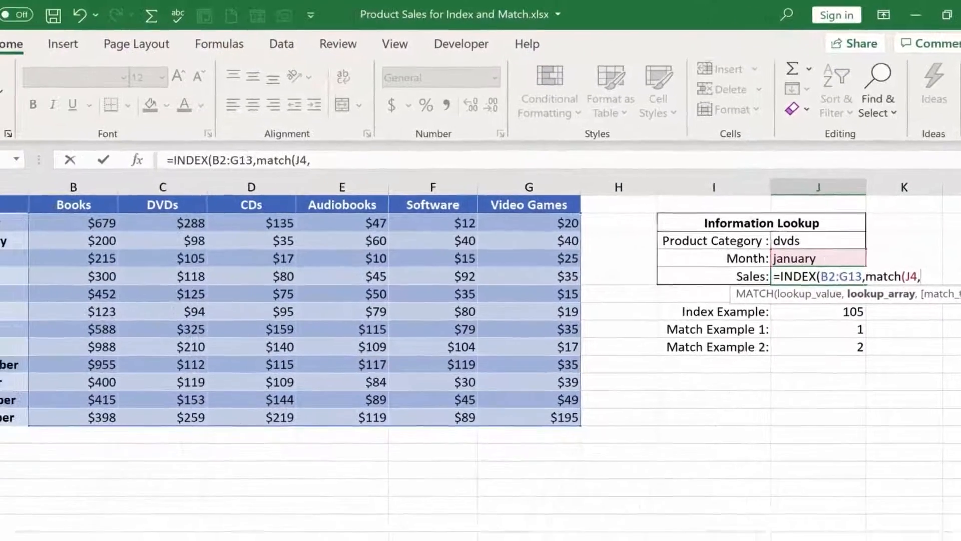
drag(43, 215, 63, 394)
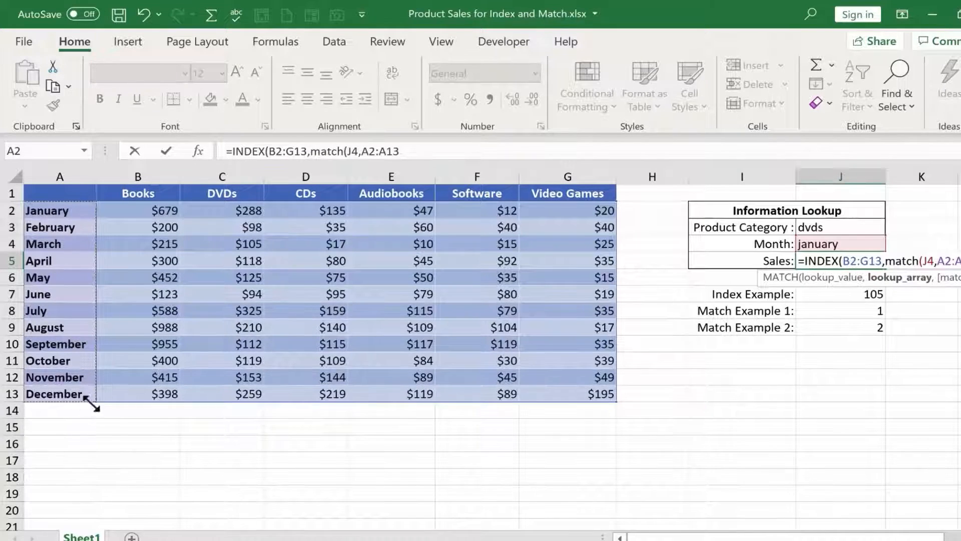
text(,)
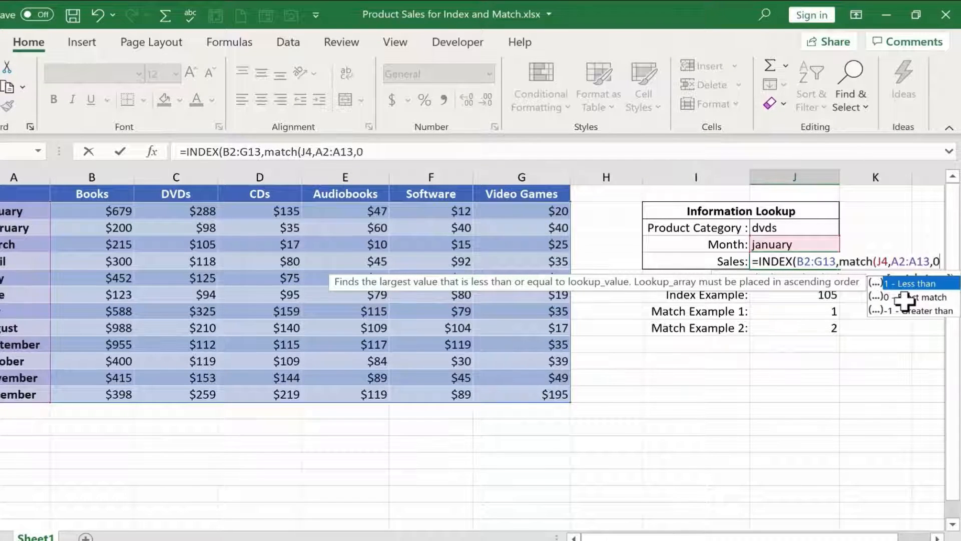
text(0))
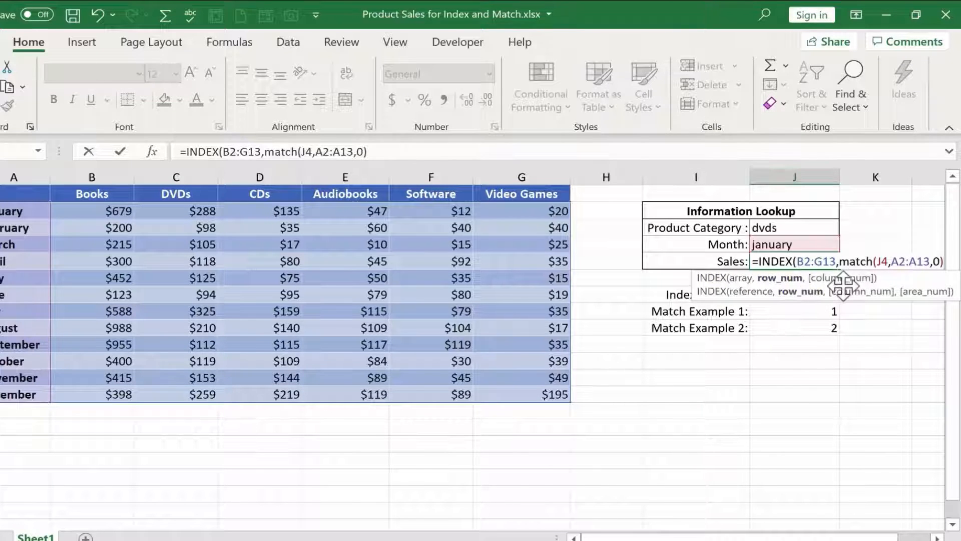
text(,)
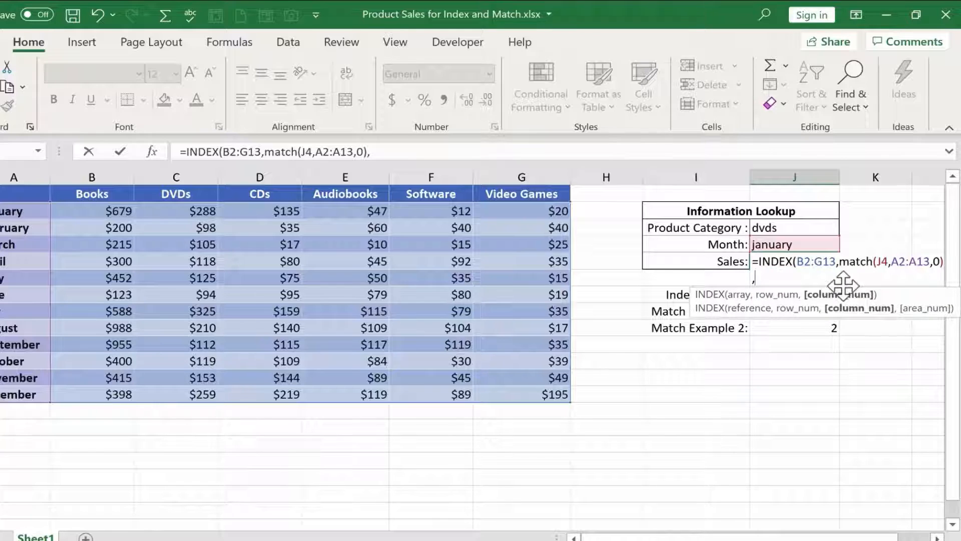
text(match)
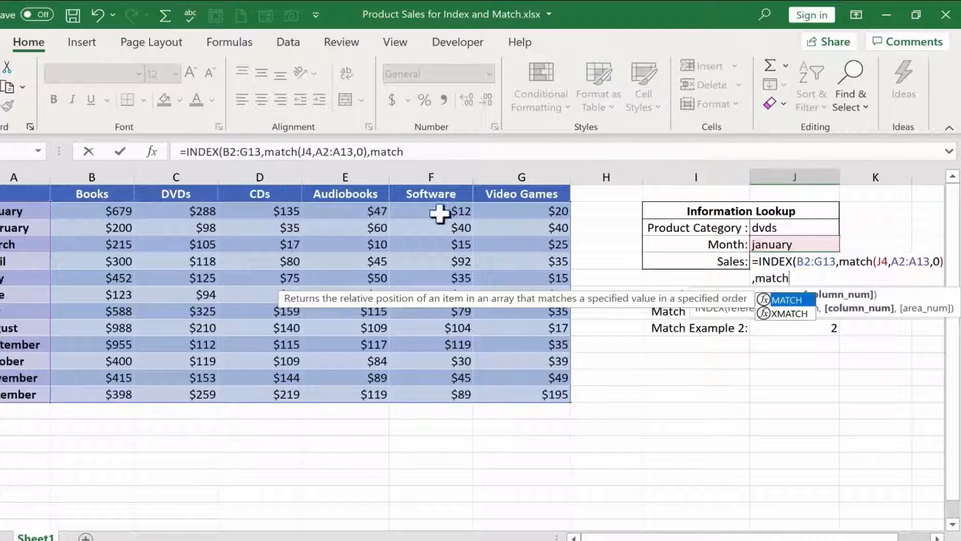
- Add MATCH(J3,B1:G1,0) as the column number of the Sales formula, then close and enter the formula
text(()
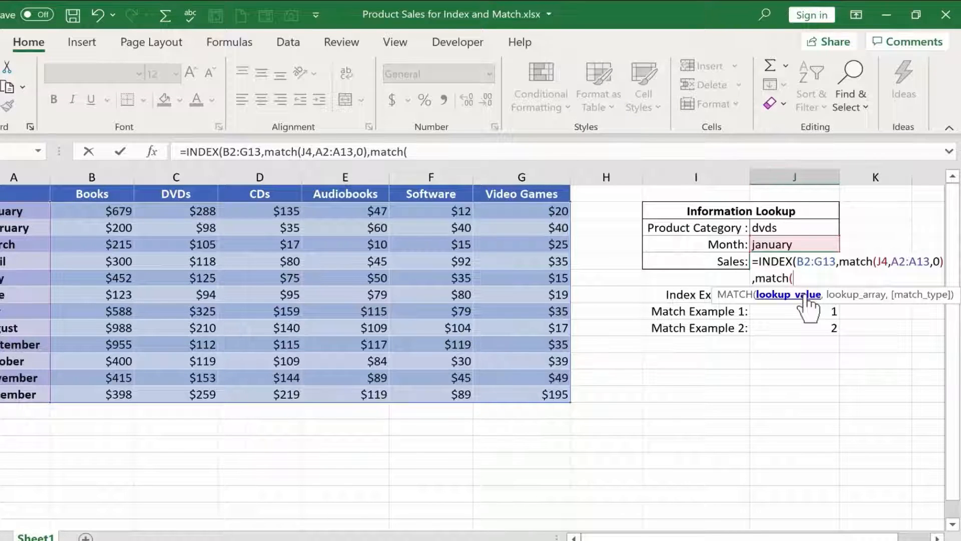
click(794, 228)
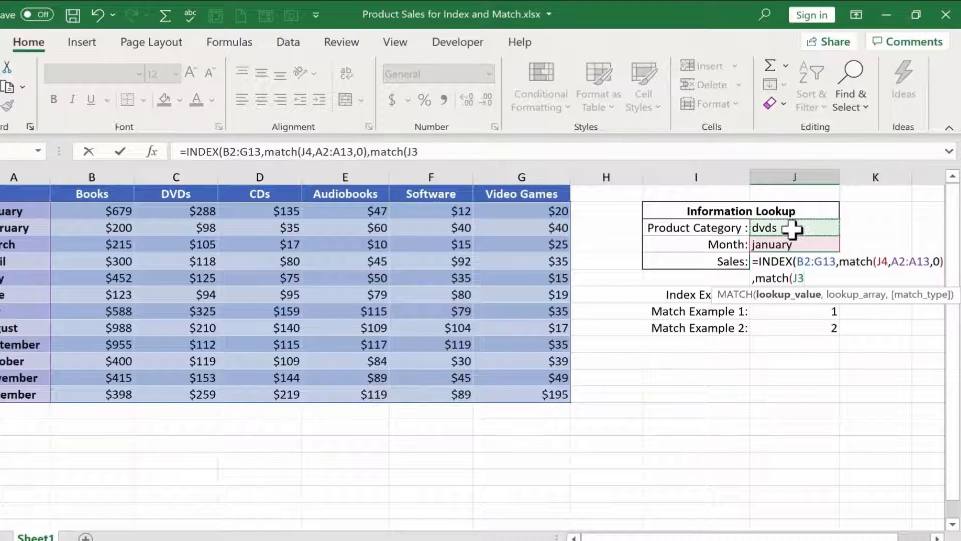
text(,)
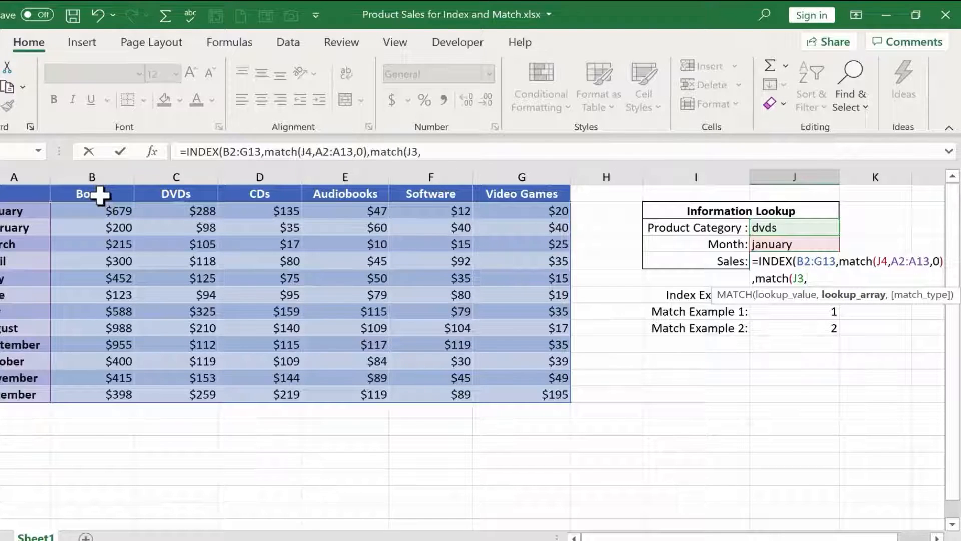
drag(100, 196, 511, 195)
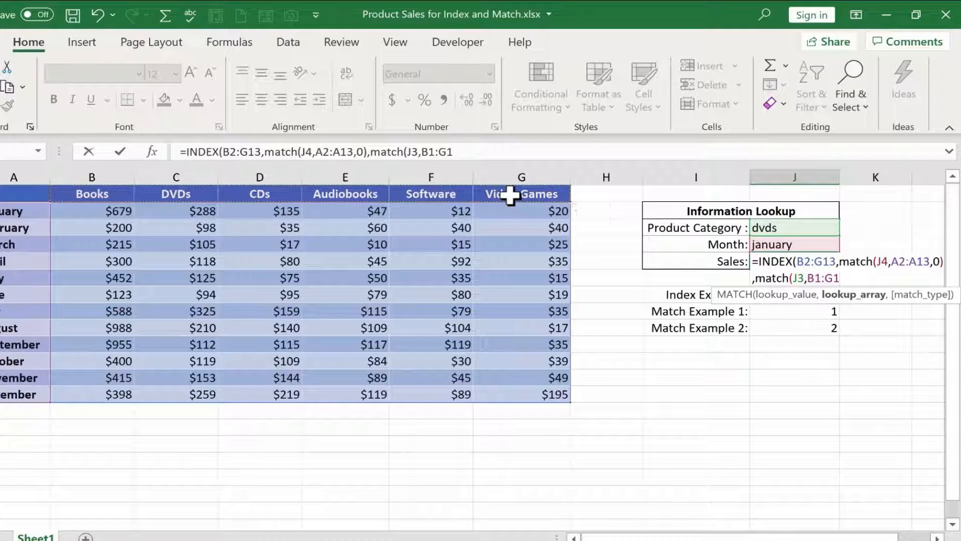
text(,)
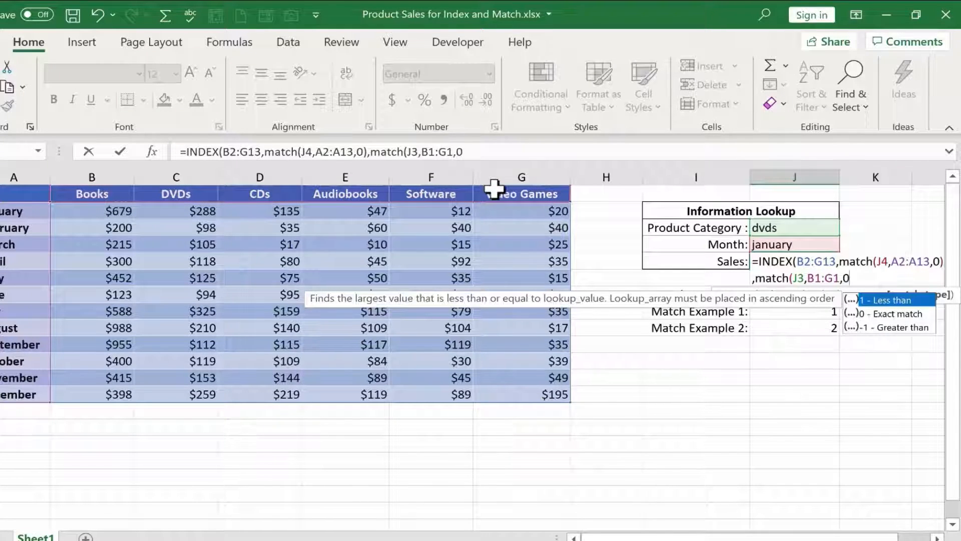
text(0))
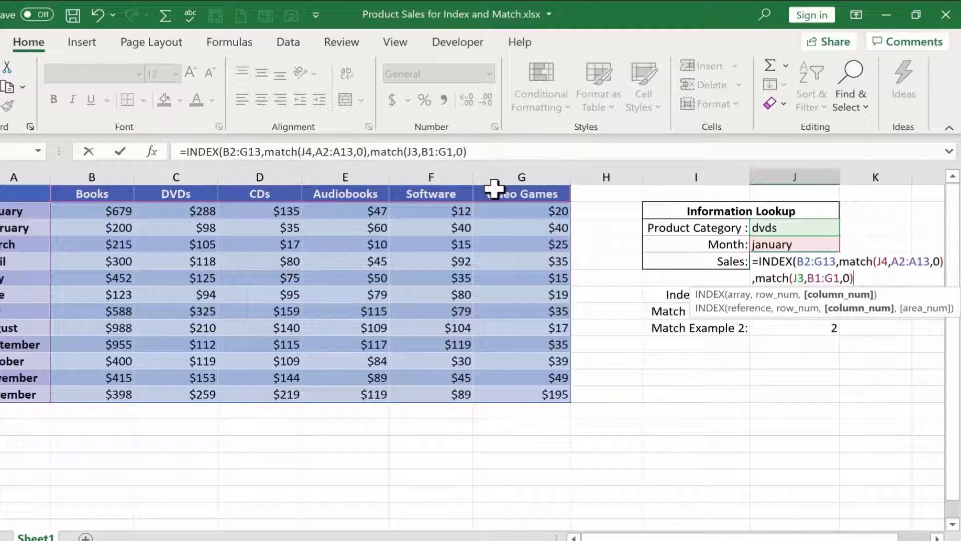
text())
key(Return)
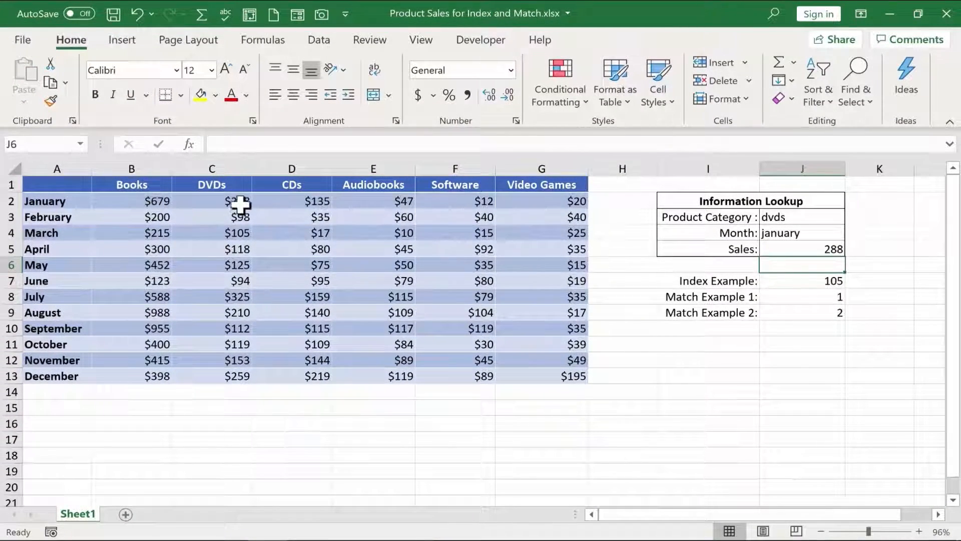
- Test the Sales lookup with Software as the Product Category and october as the Month
click(778, 216)
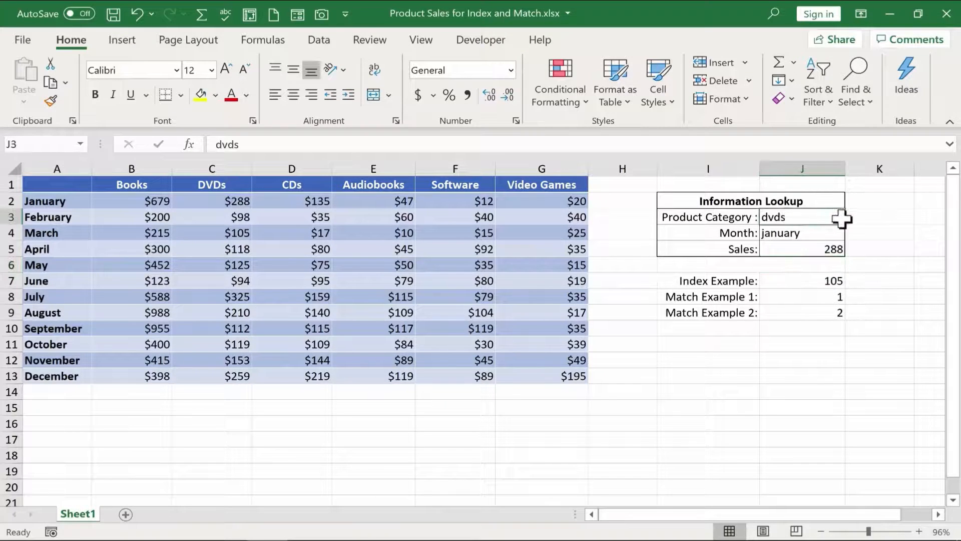
text(So)
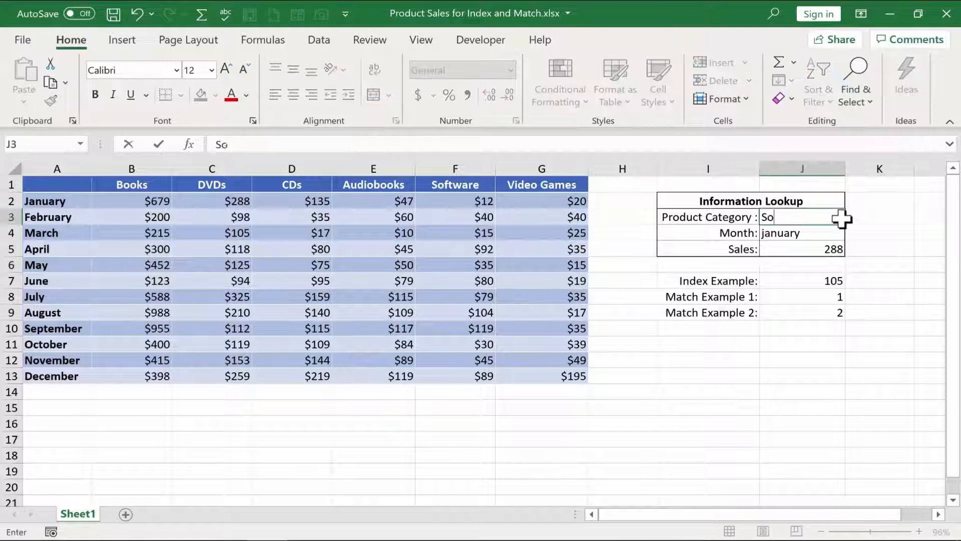
text(ftware)
key(Return)
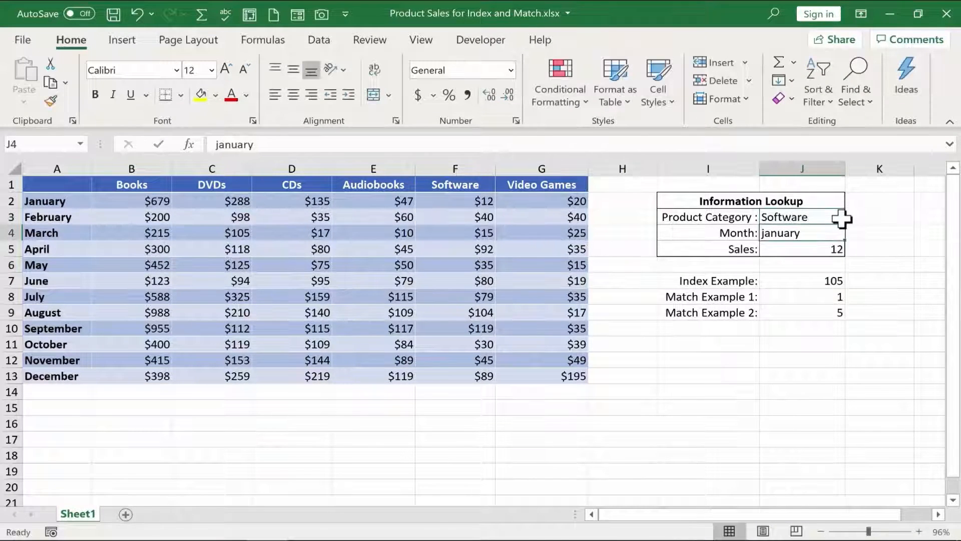
text(october)
key(Return)
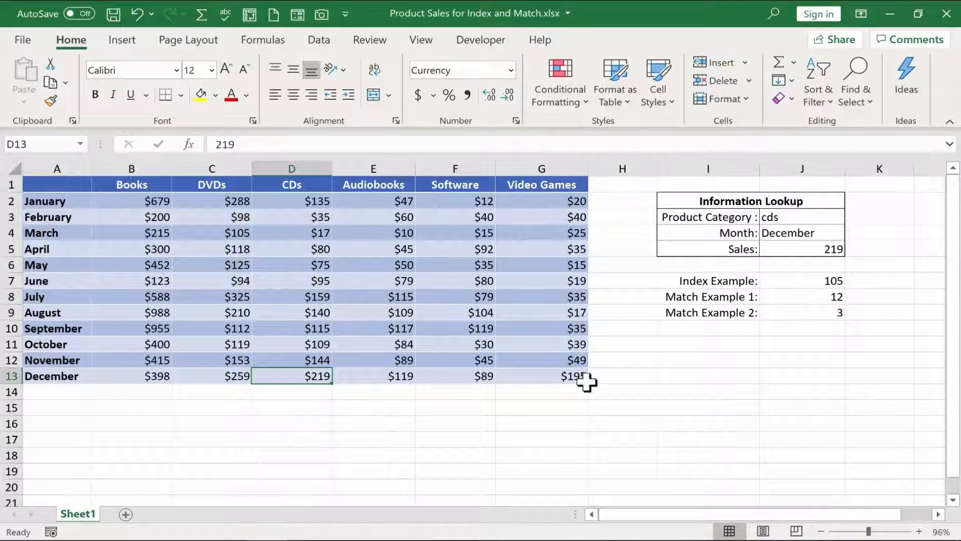
- Review the combined INDEX and MATCH formula in the Sales cell J5, checking its highlighted ranges
click(796, 250)
double_click(796, 250)
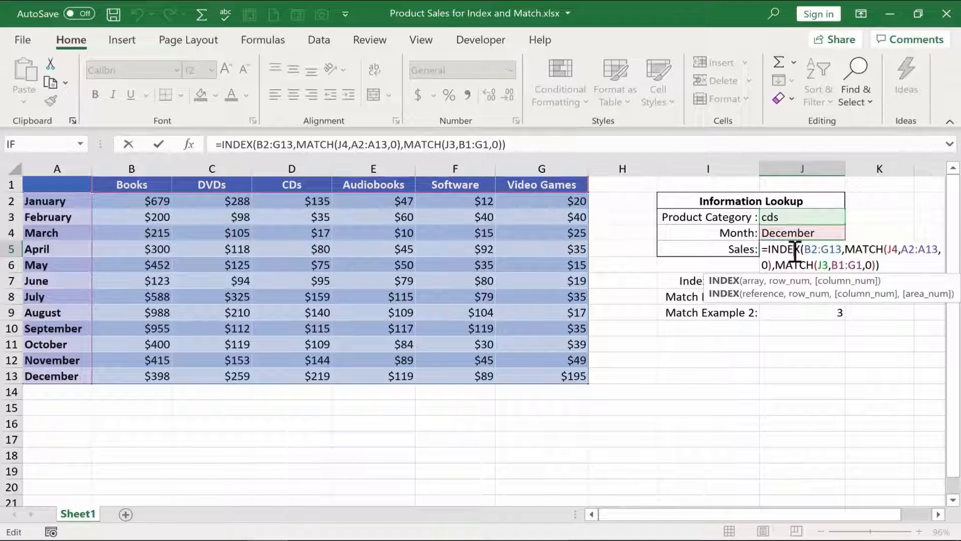
key(Escape)
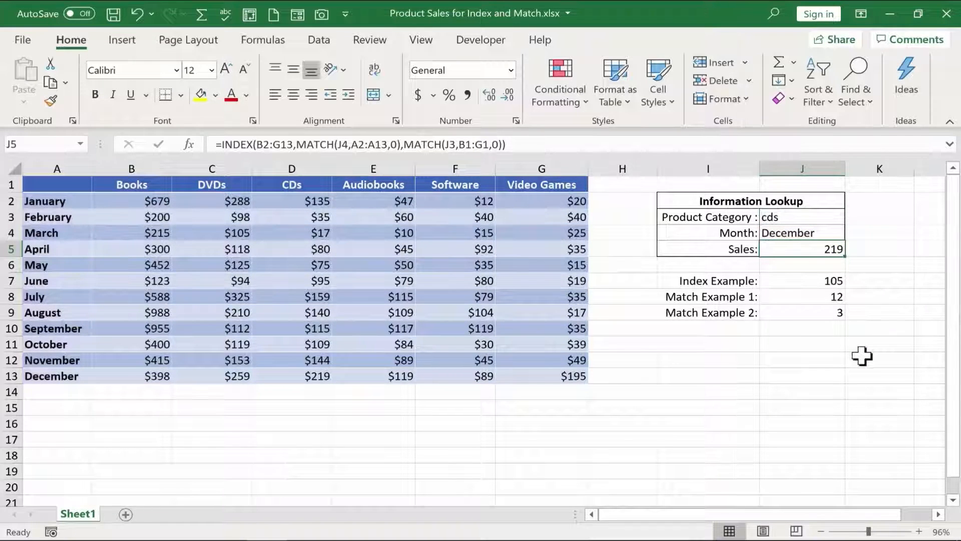